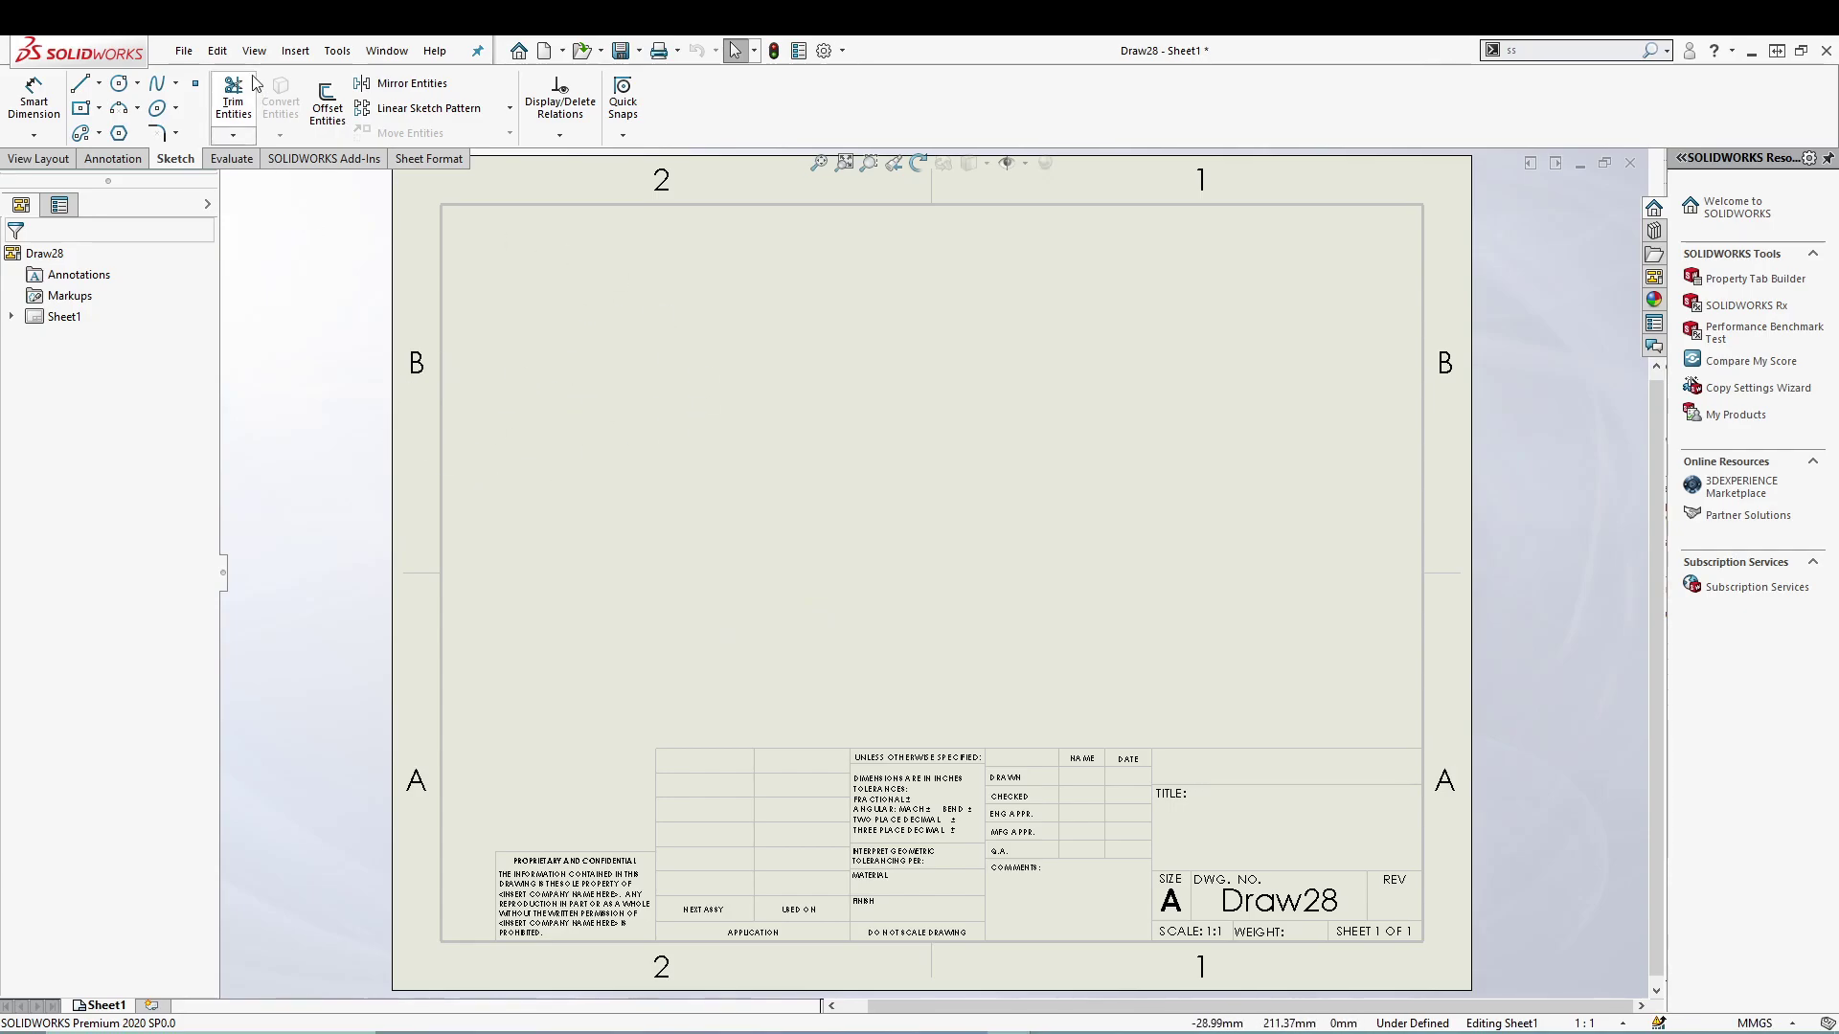
Step: Insert an empty Drawing View1 just left of Sheet1's centre and confirm it
left_click(295, 51)
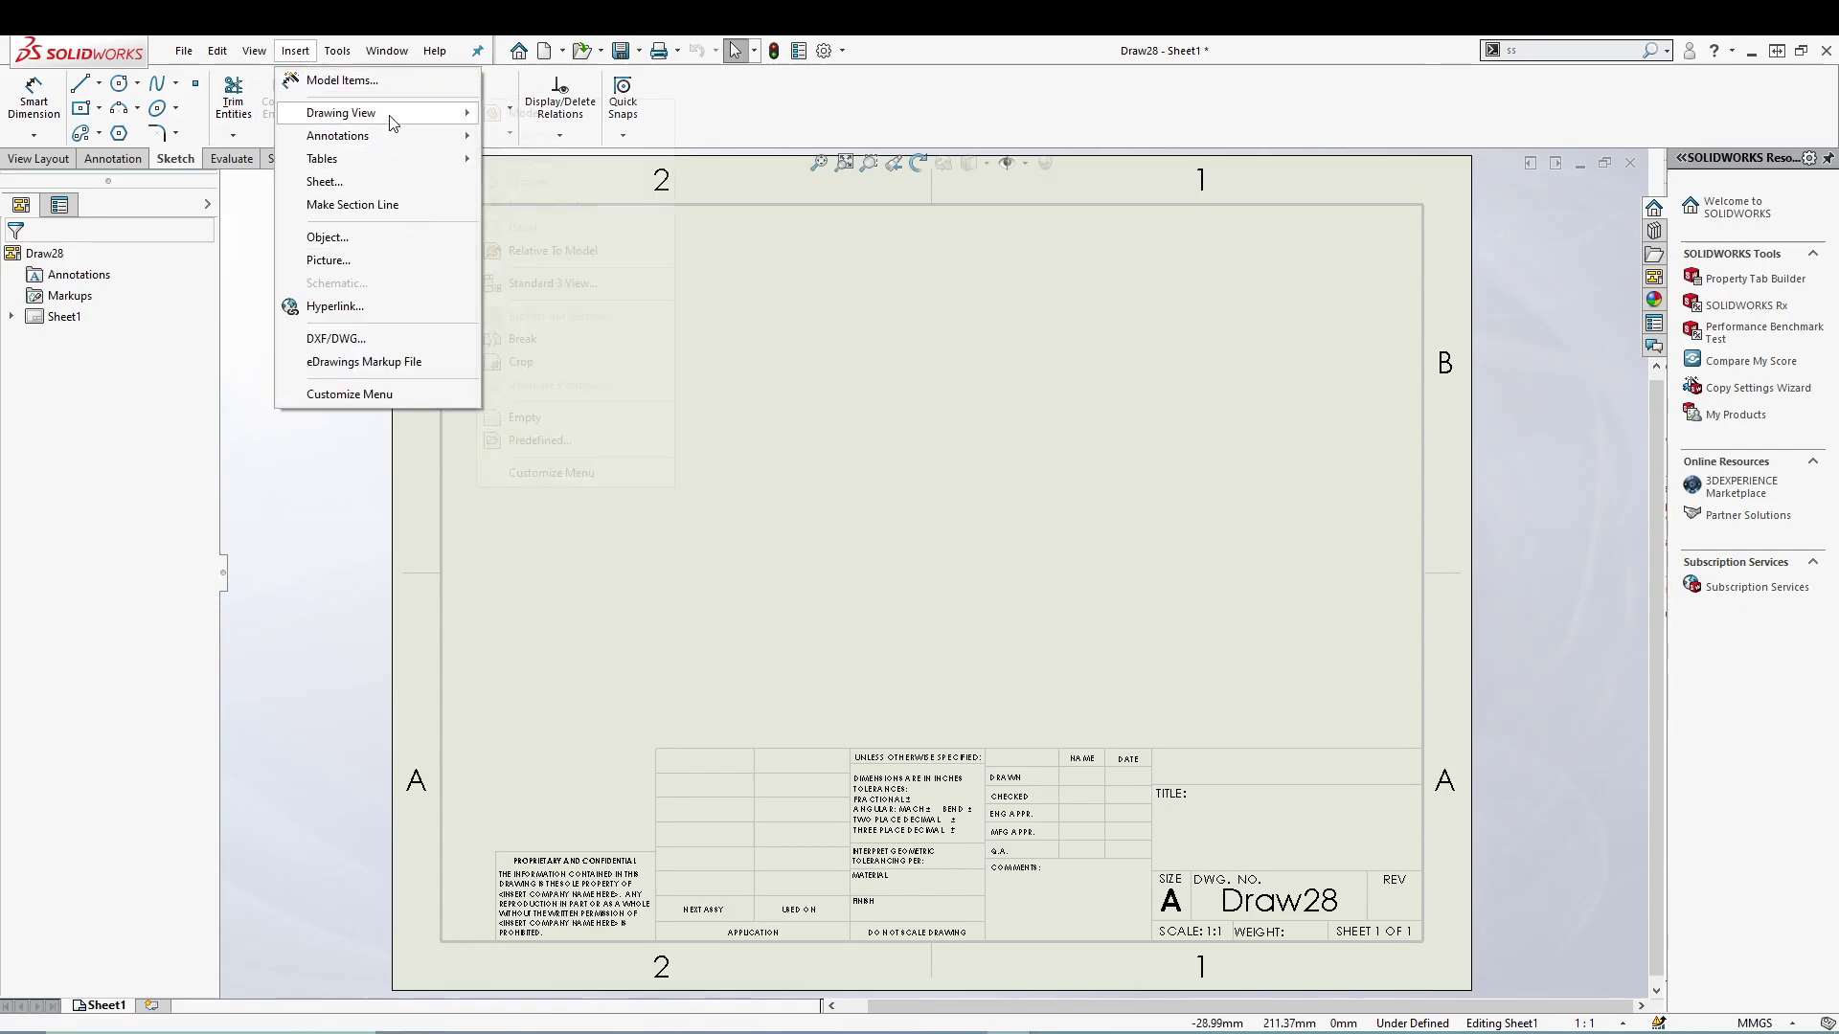
mouse_move(393, 119)
left_click(522, 417)
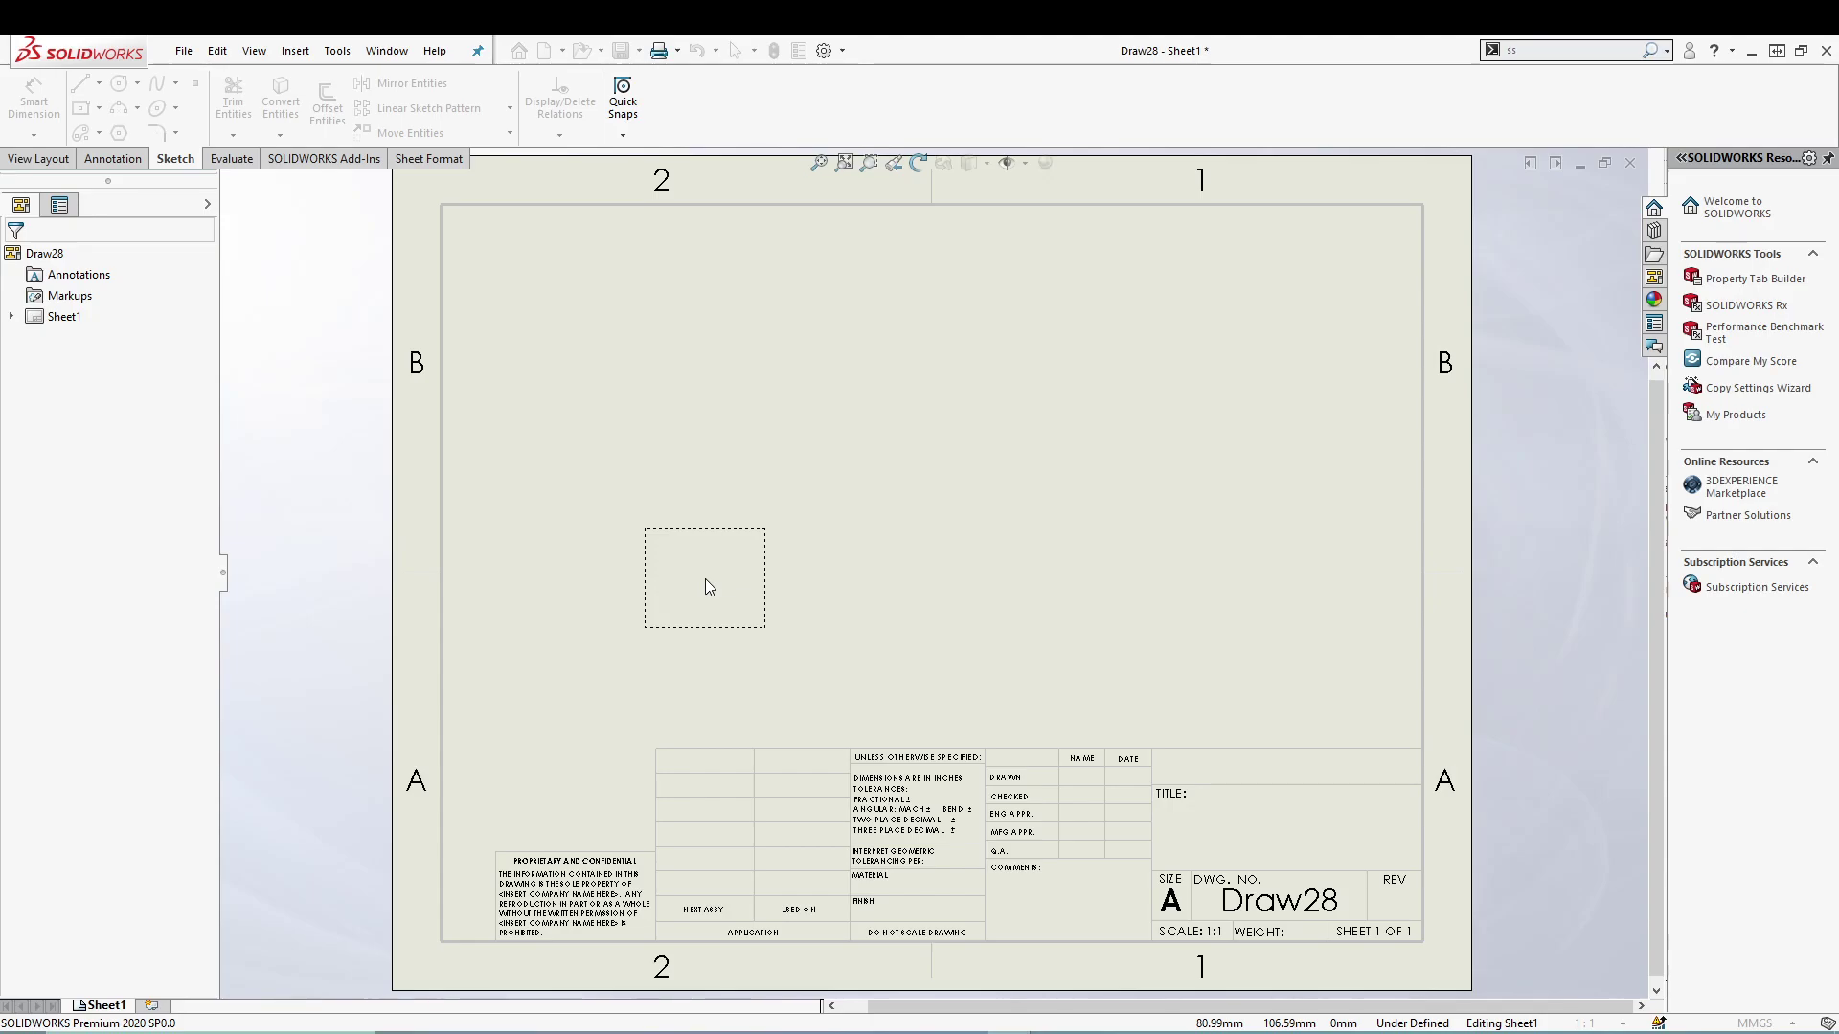
left_click(707, 478)
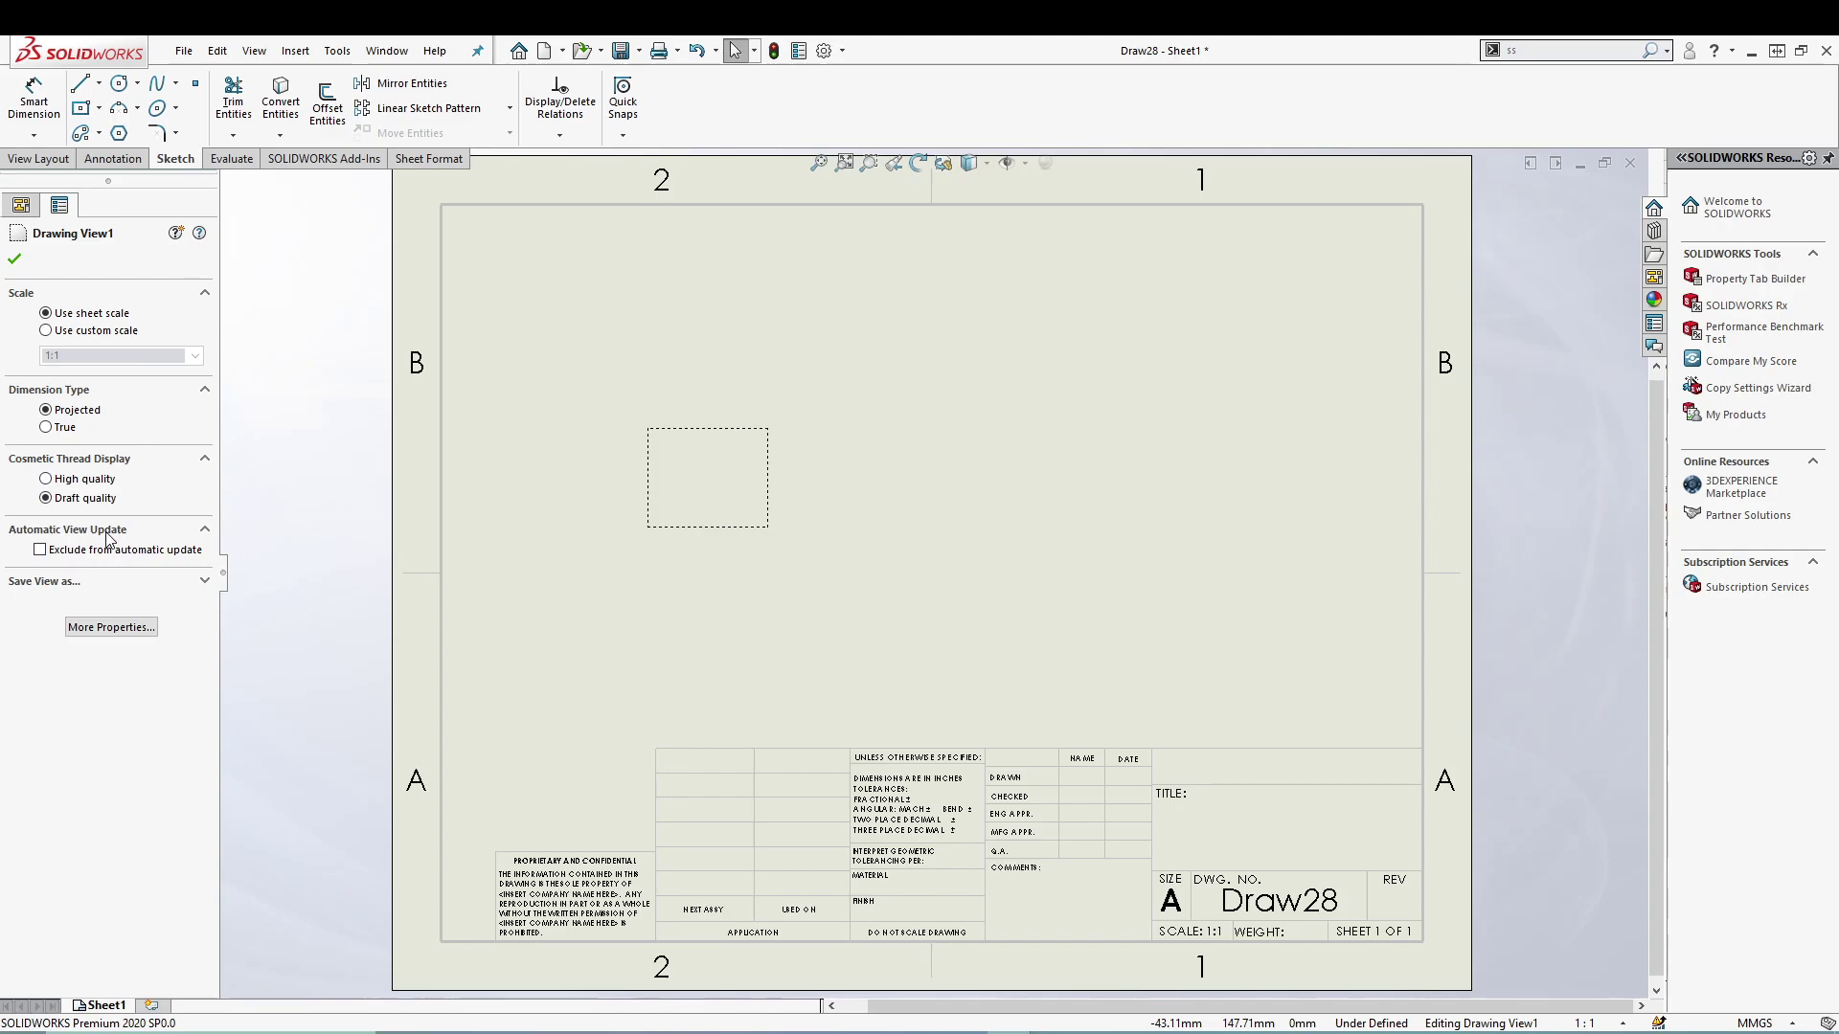
left_click(14, 261)
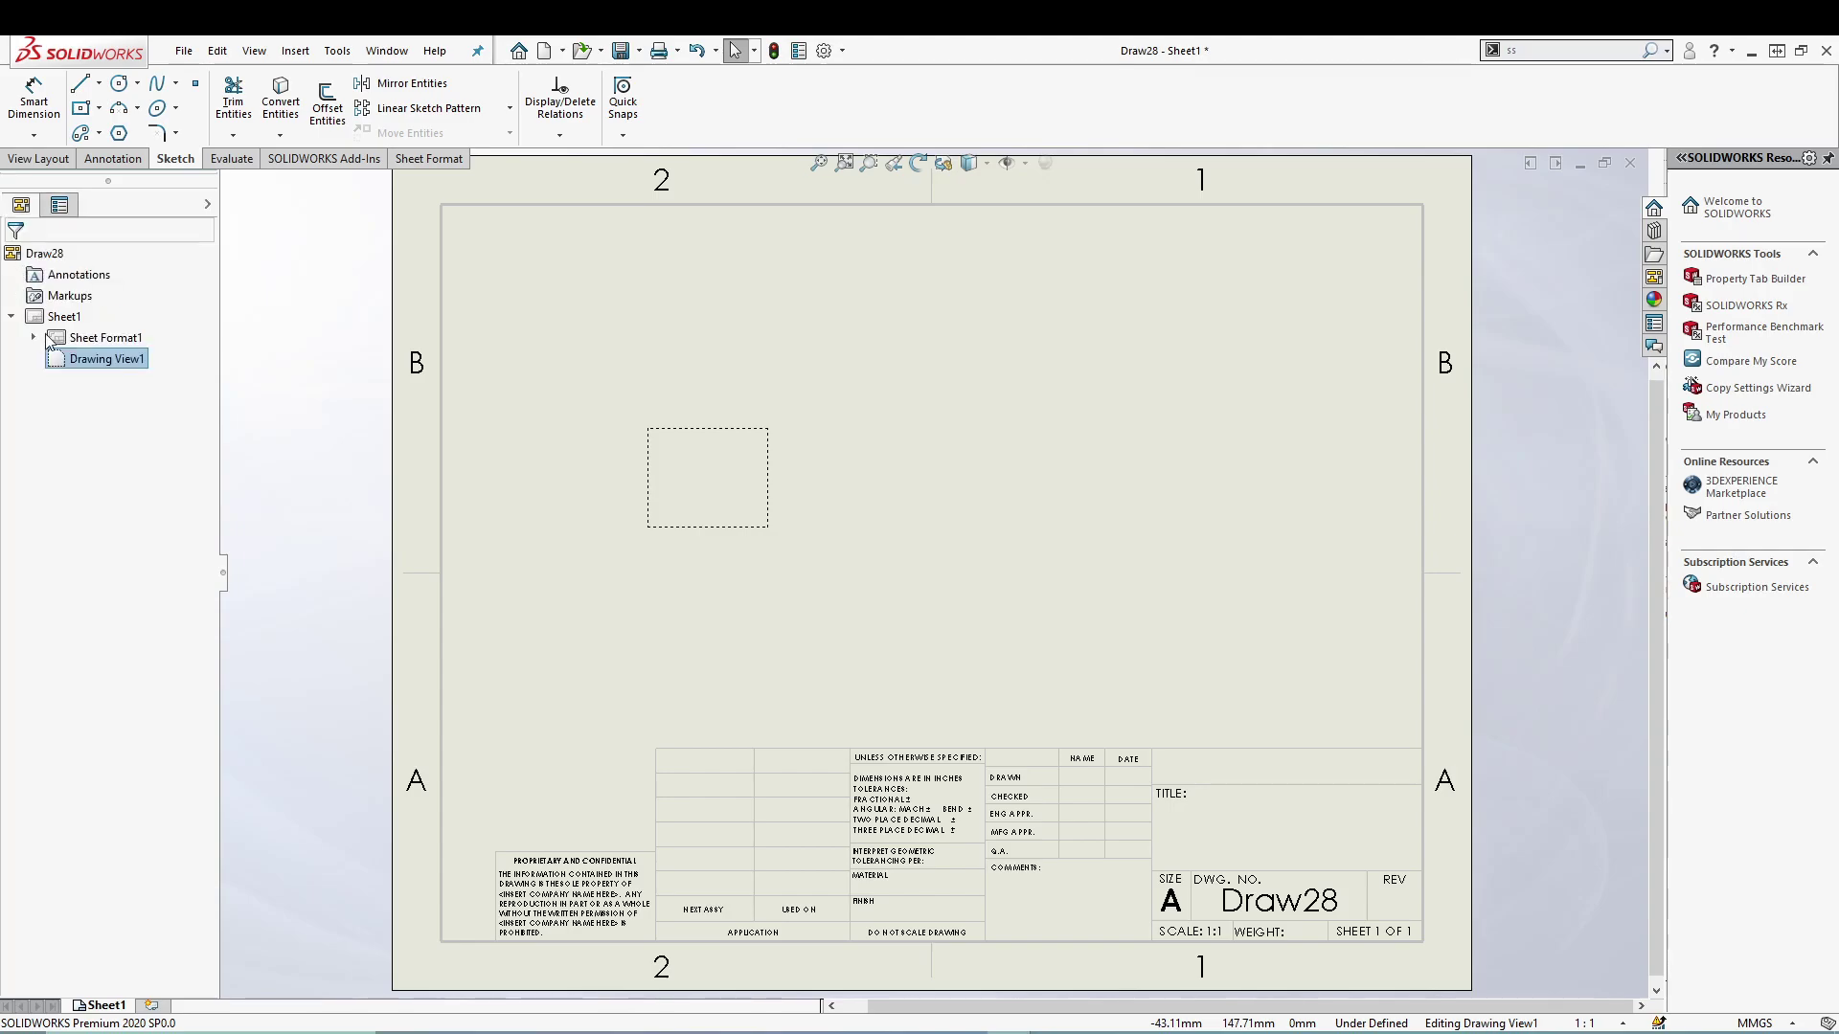
Step: Draw a horizontal-vertical-horizontal stepped line chain inside Drawing View1
left_click(261, 447)
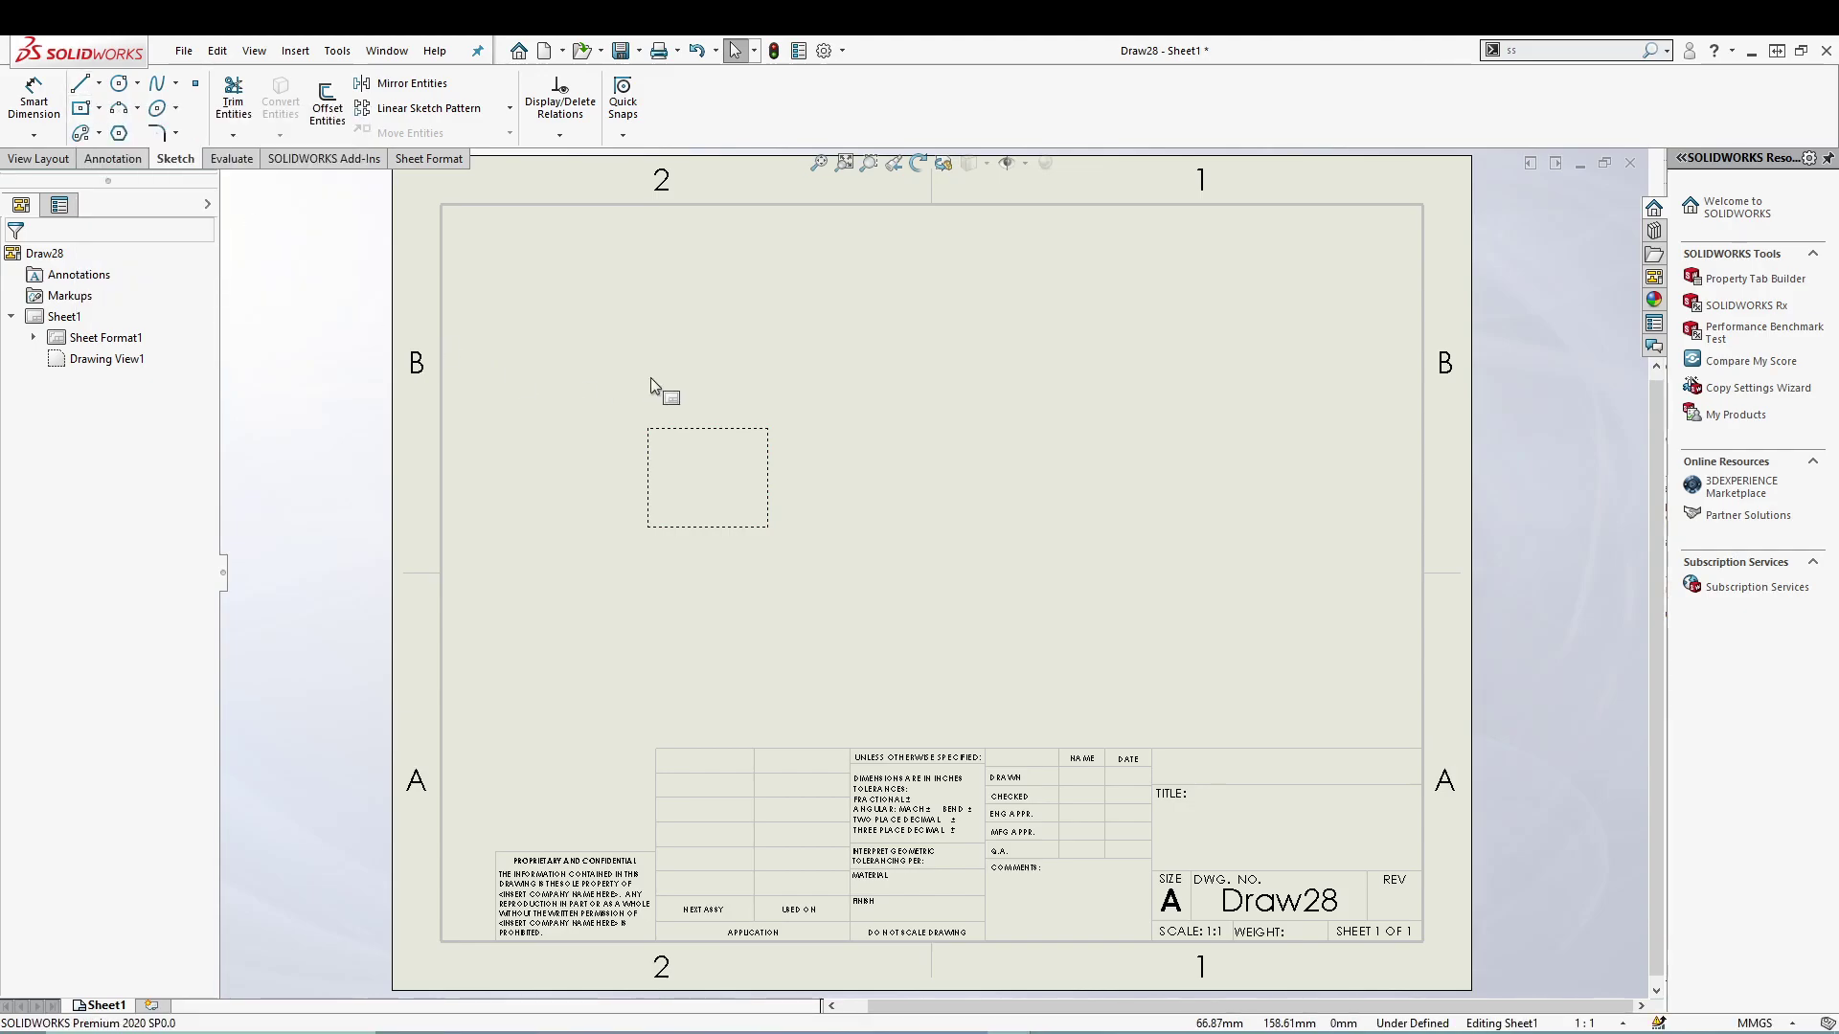
left_click(80, 85)
left_click(654, 447)
left_click(709, 448)
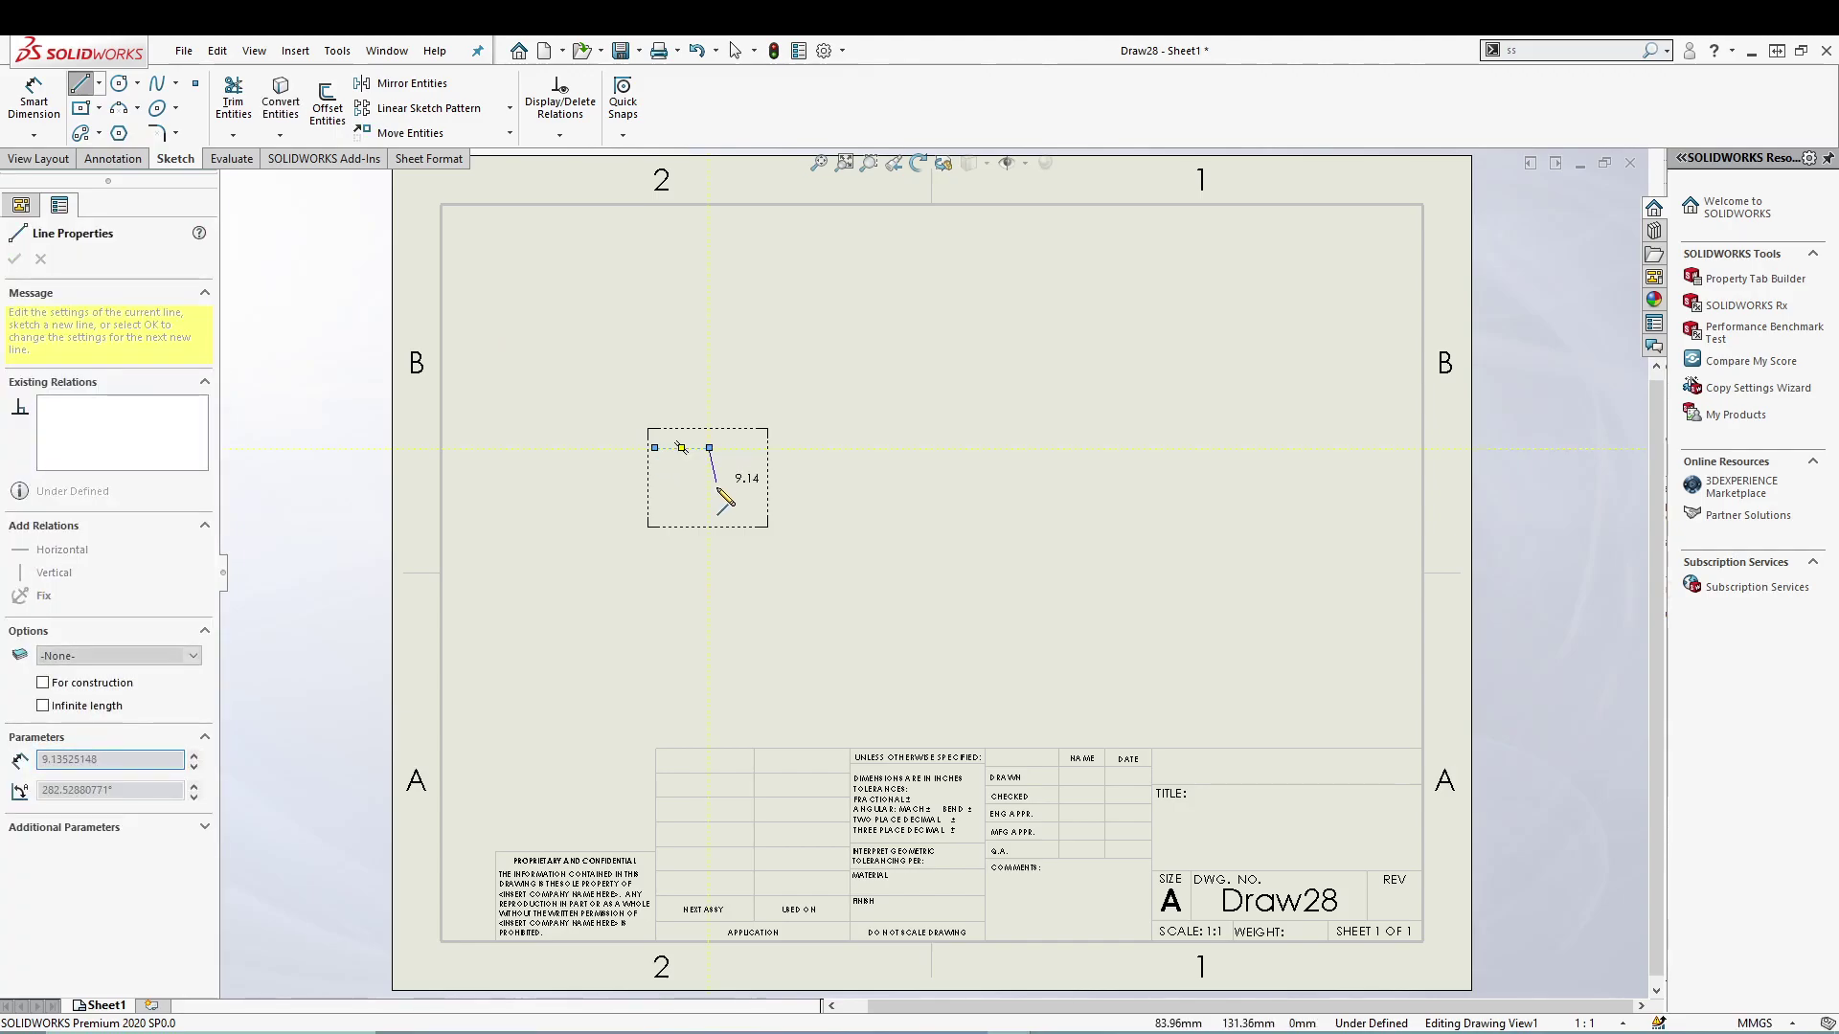
left_click(709, 512)
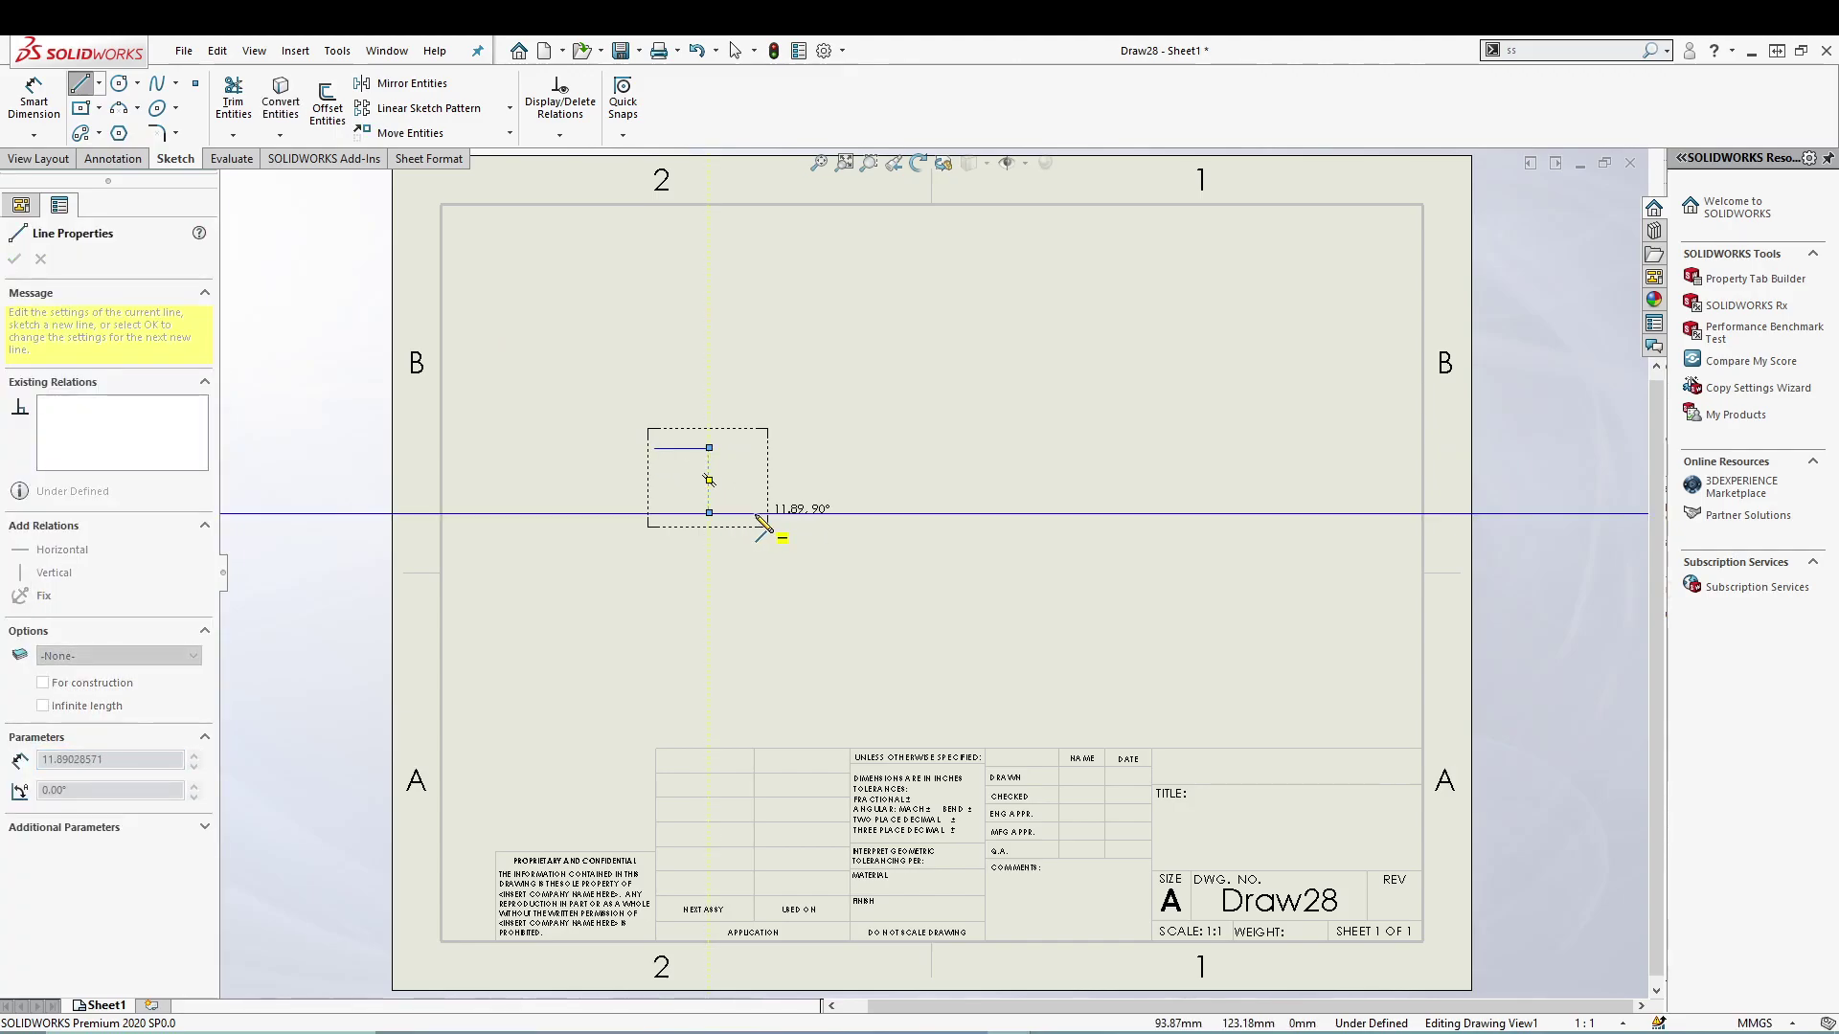
left_click(763, 514)
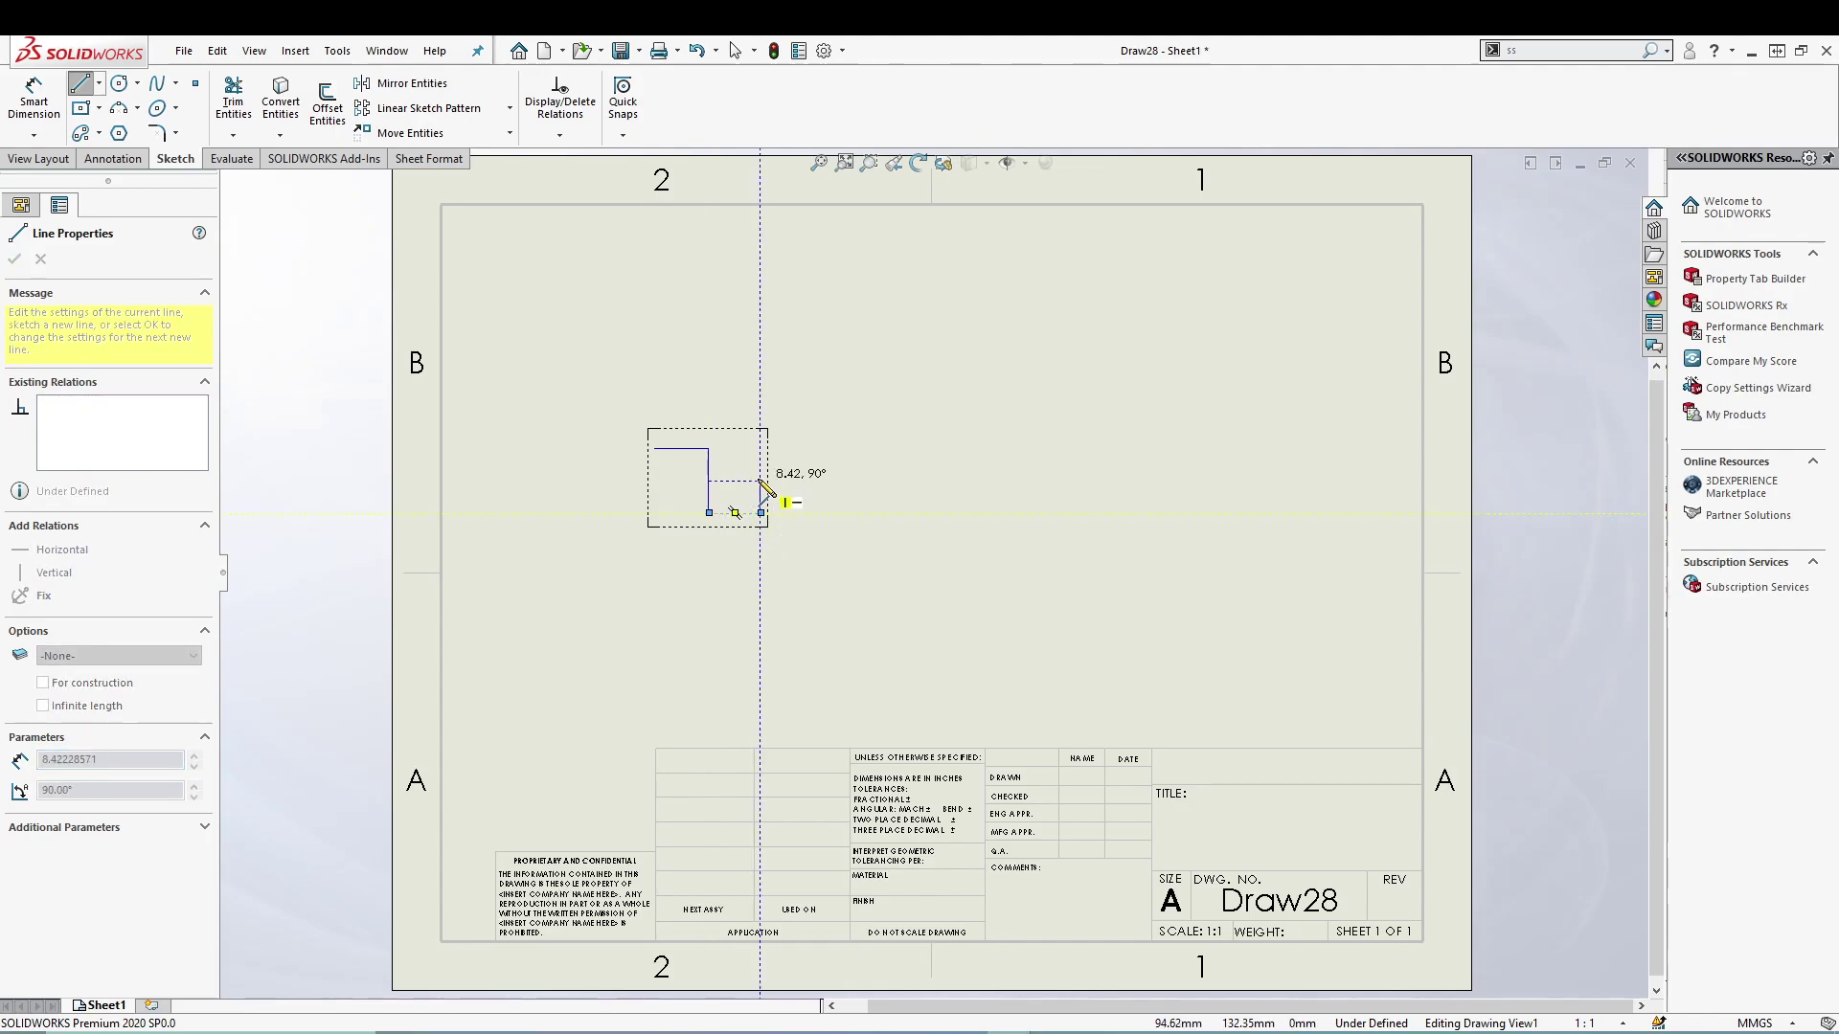
key("Escape")
Step: Add a second line from the top line's end to complete the interlocking logo
left_click(80, 83)
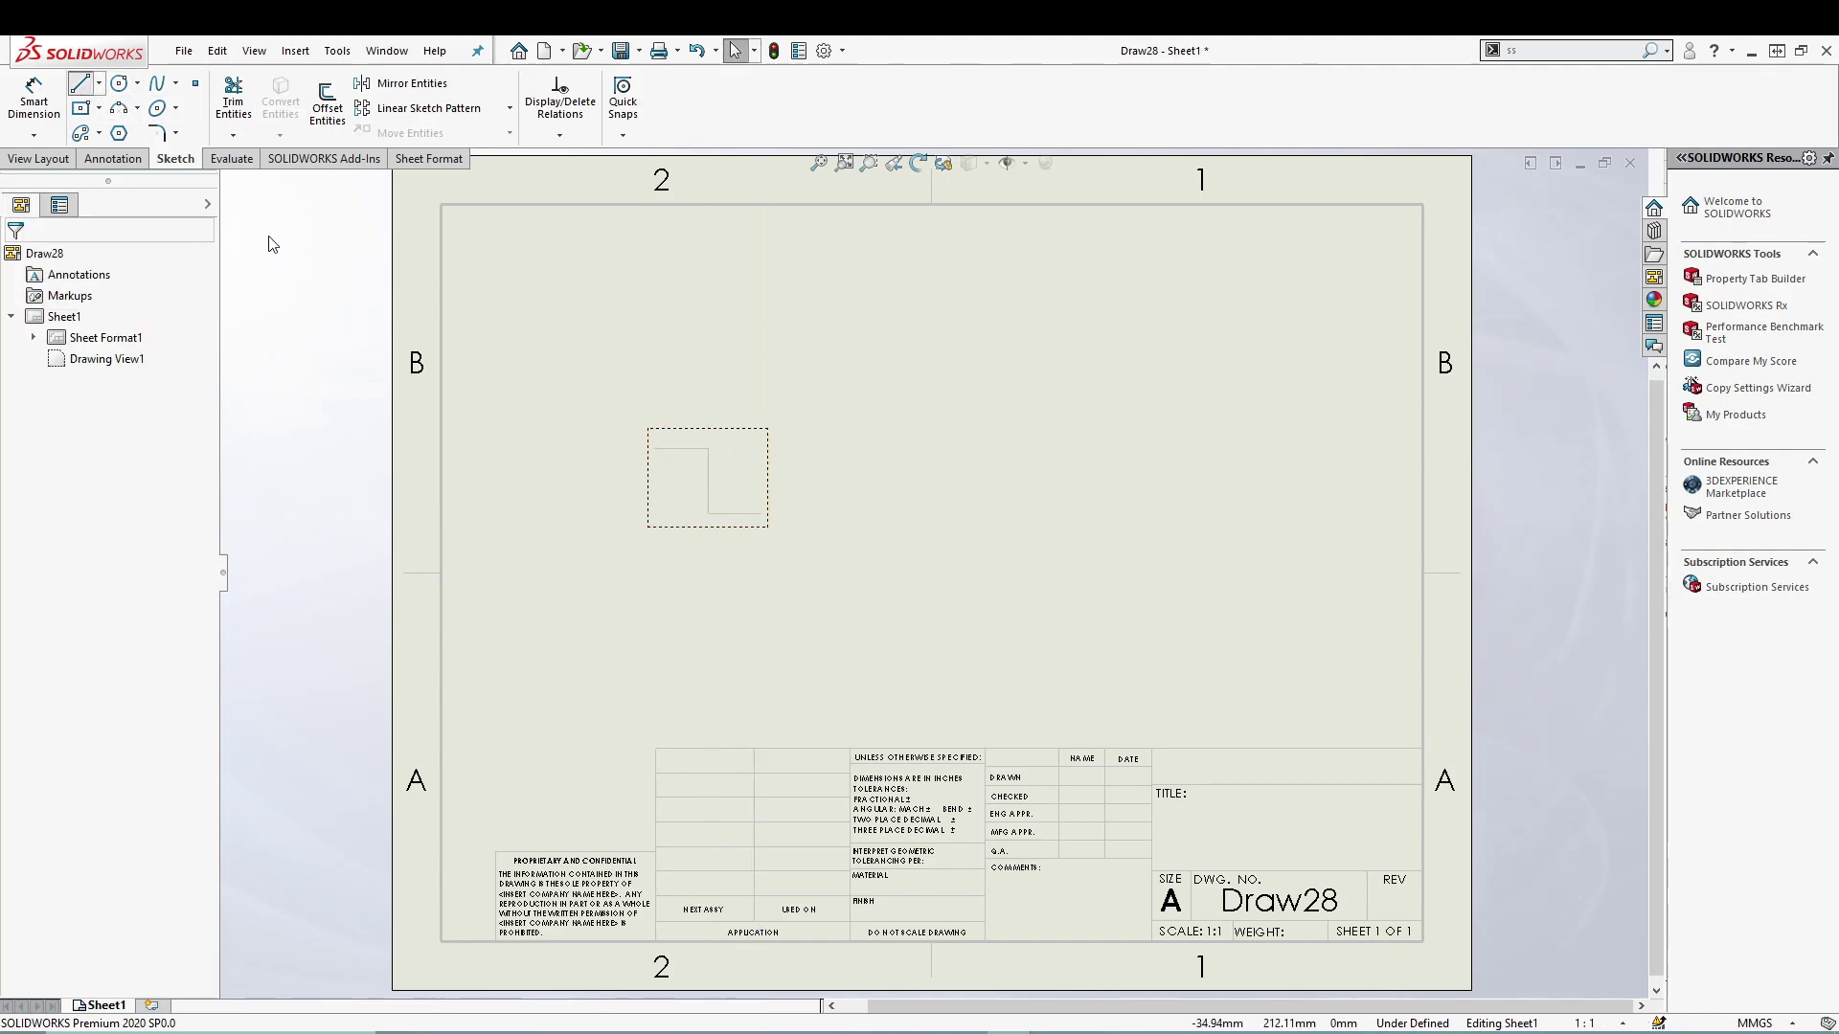
left_click(754, 449)
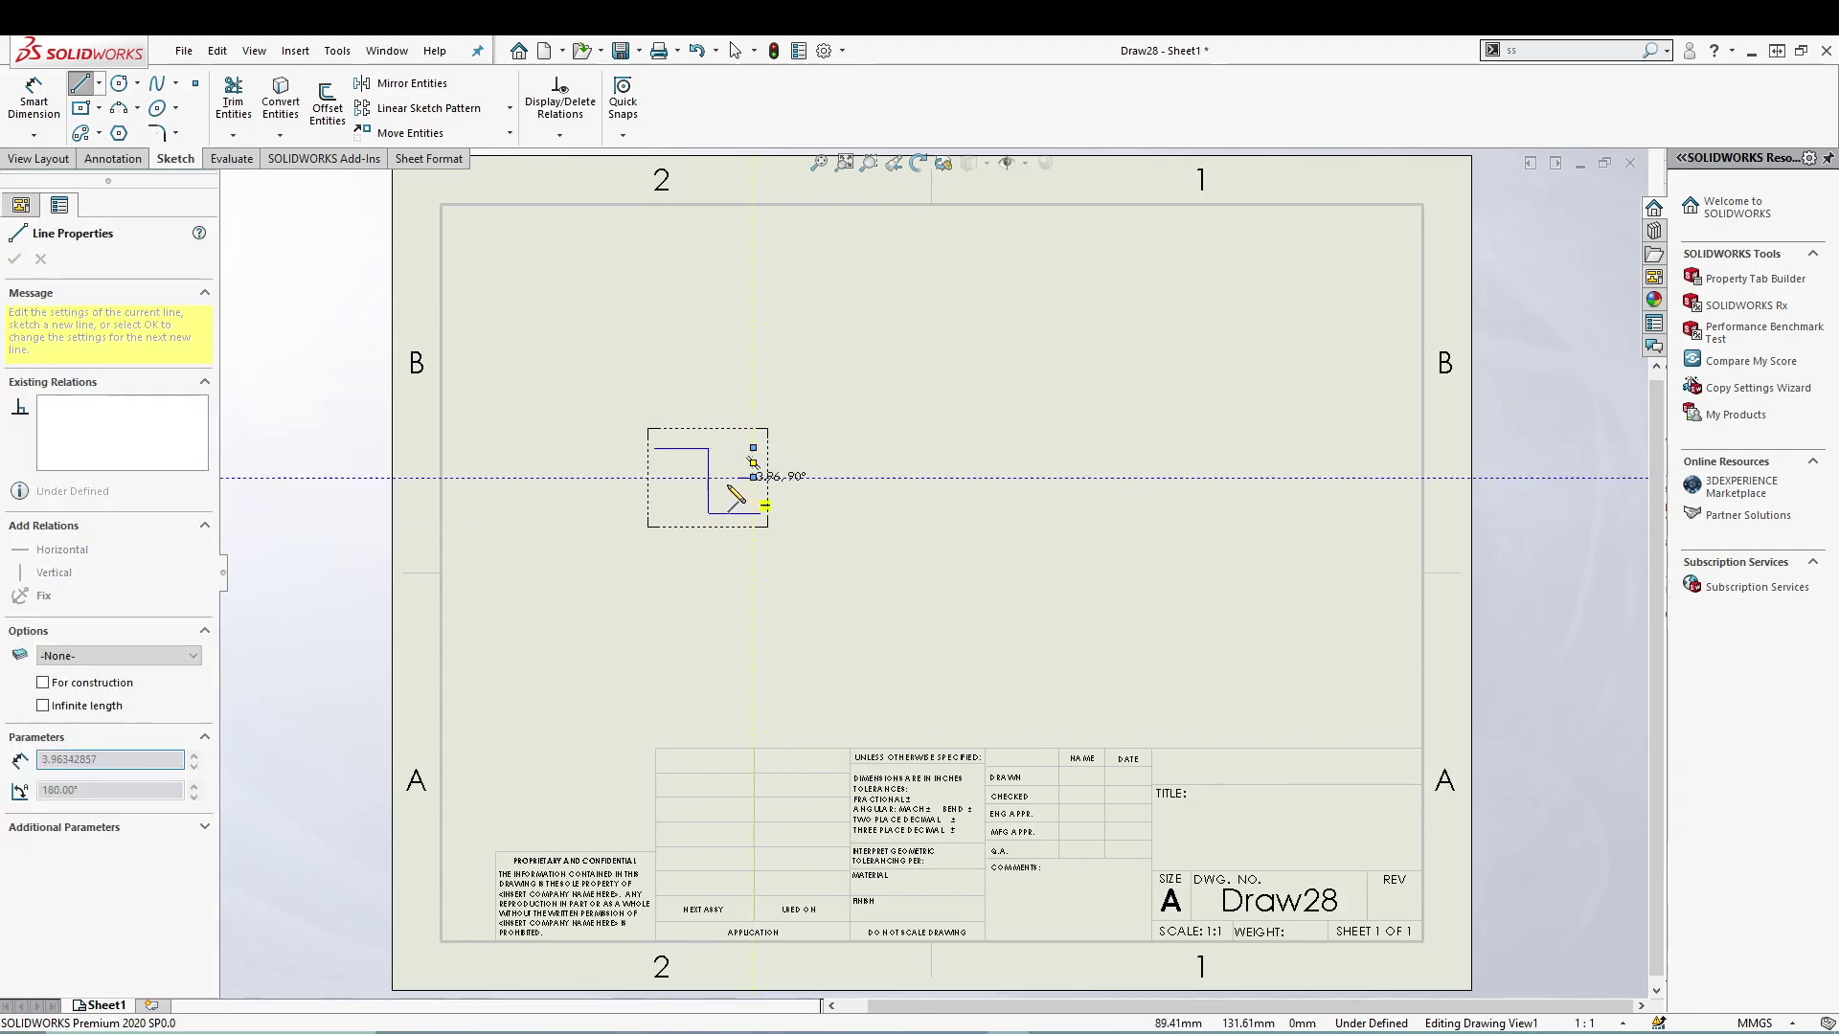
left_click(655, 476)
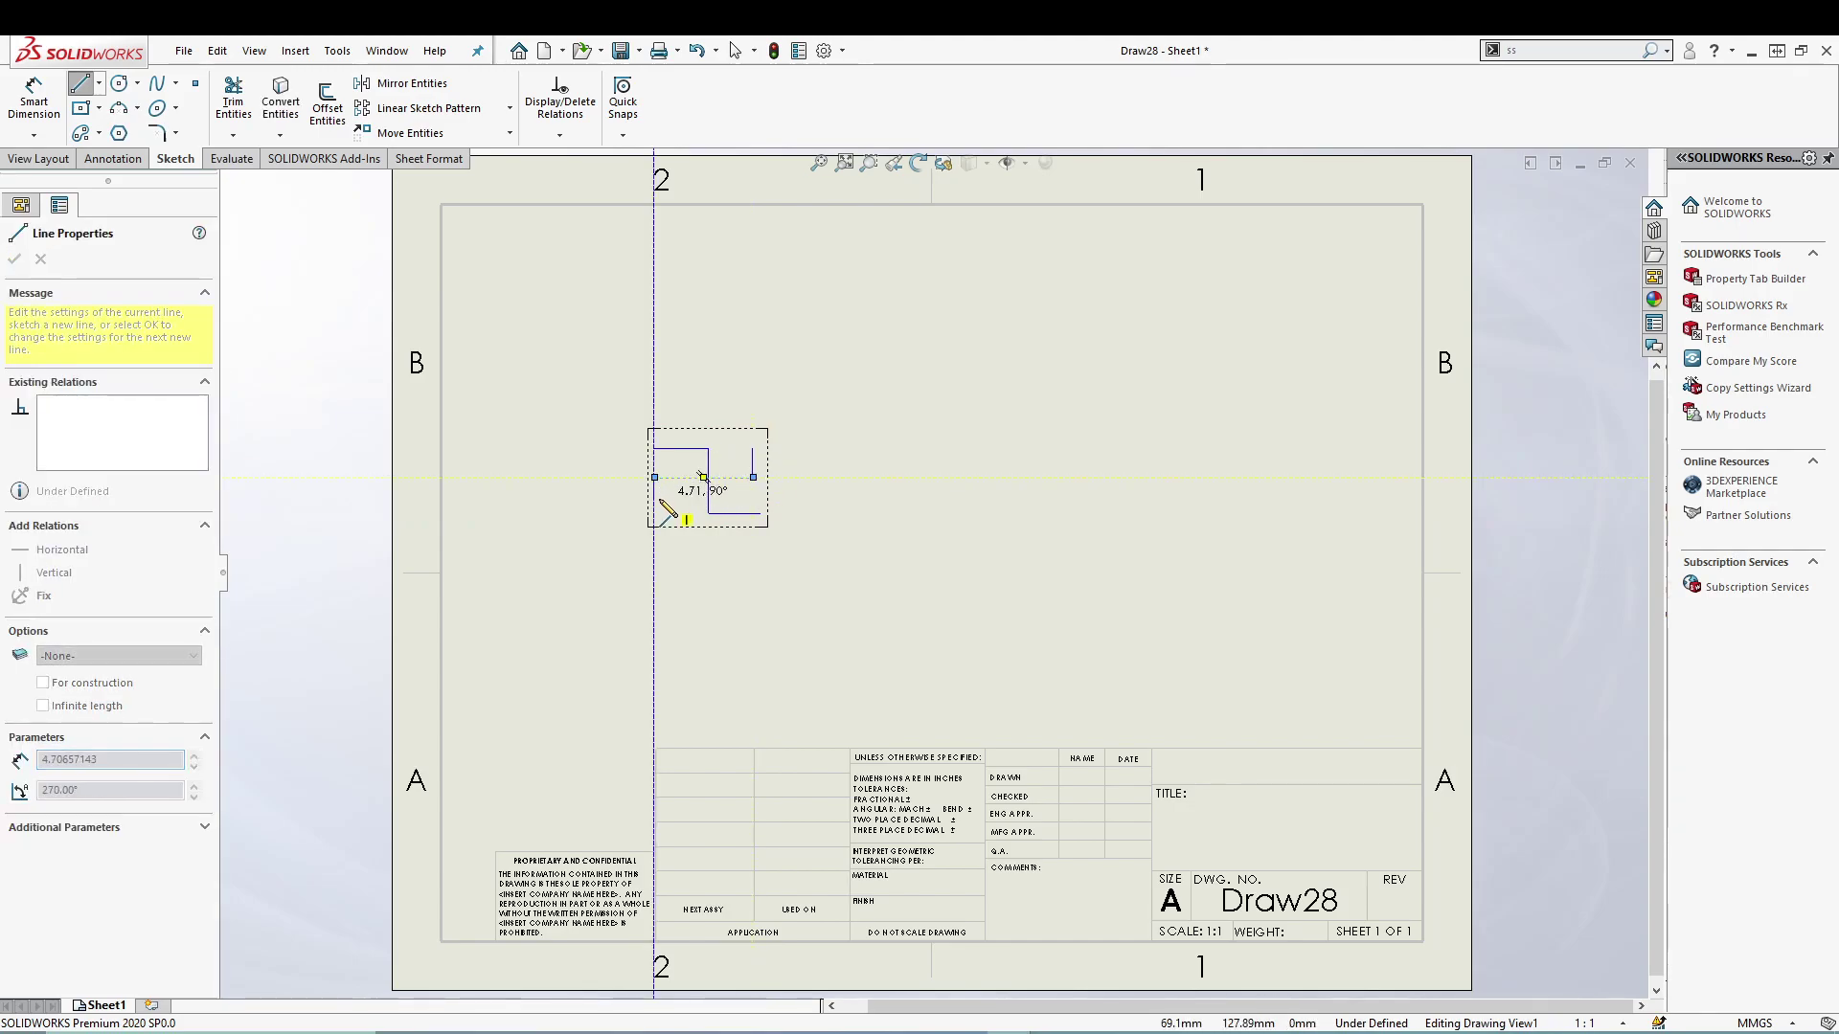
key("Escape")
key("Escape")
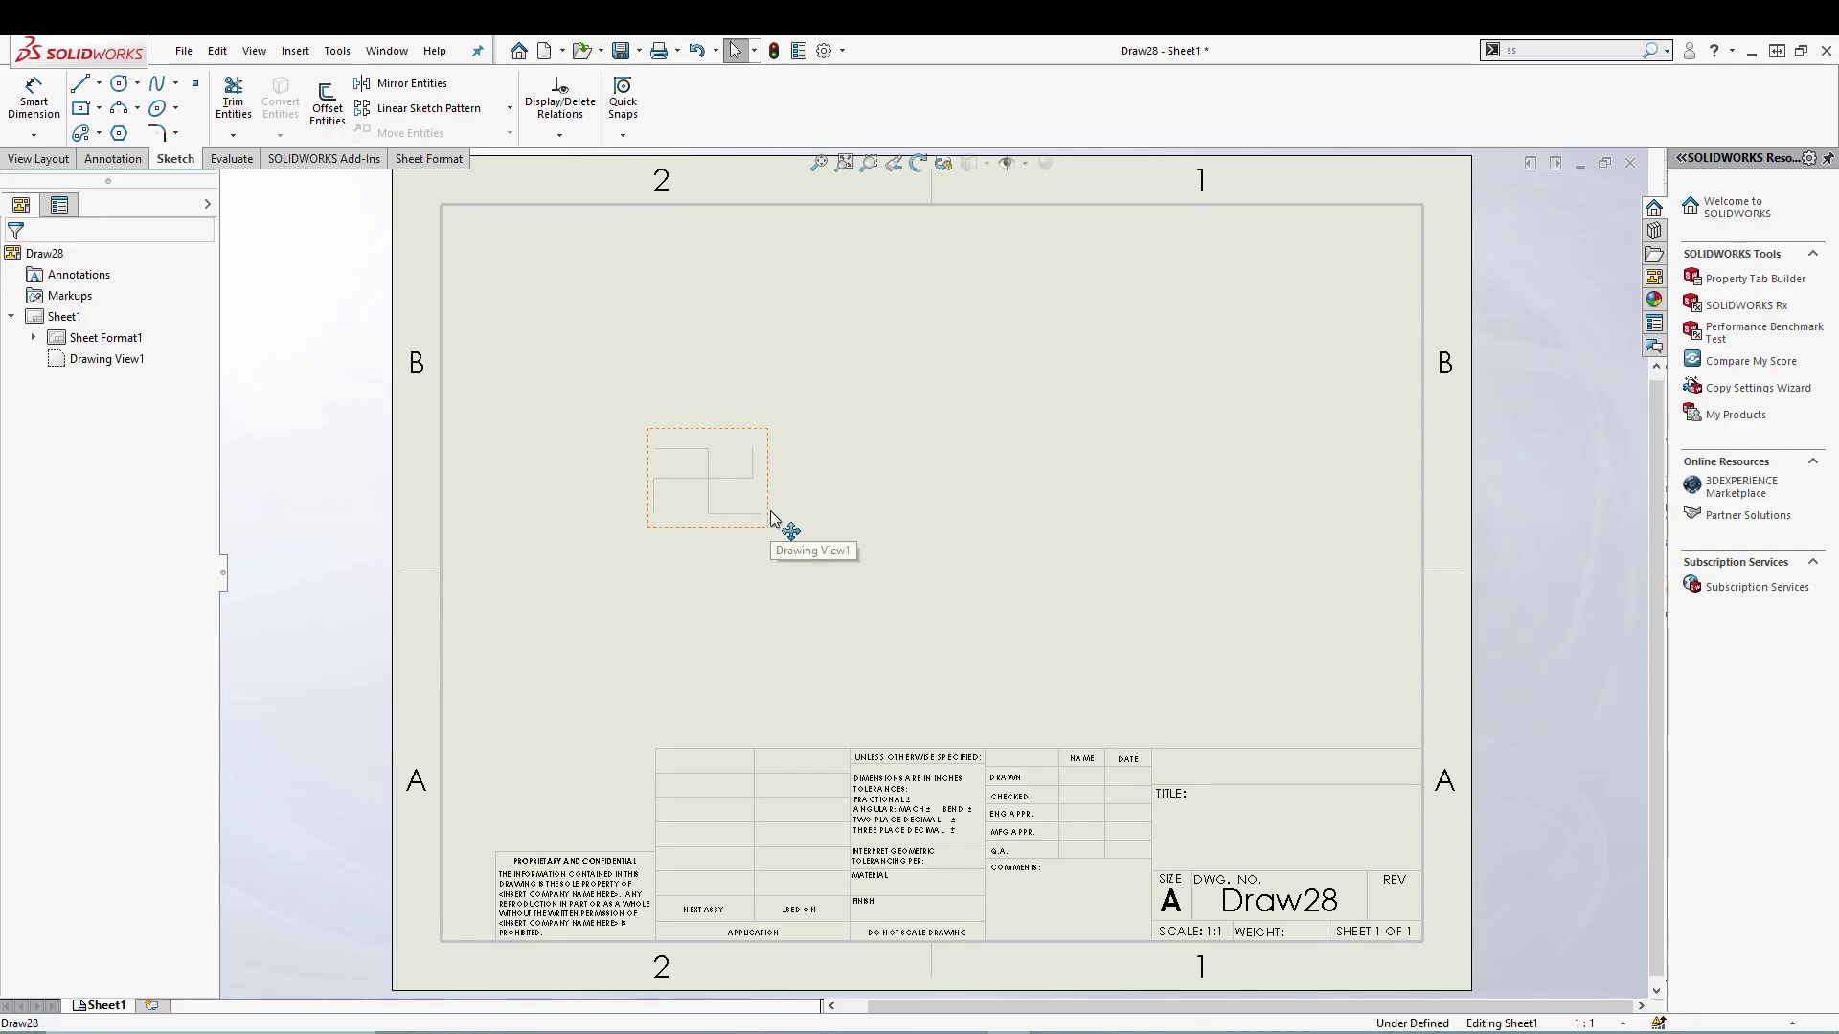
Step: Move the logo view toward the sheet centre and give it a custom 2:1 scale
mouse_move(780, 523)
left_mouse_down()
mouse_move(1162, 488)
mouse_move(1072, 374)
mouse_move(1110, 426)
mouse_move(1133, 324)
mouse_move(710, 500)
mouse_move(587, 772)
mouse_move(629, 836)
mouse_move(697, 664)
mouse_move(815, 592)
left_mouse_up()
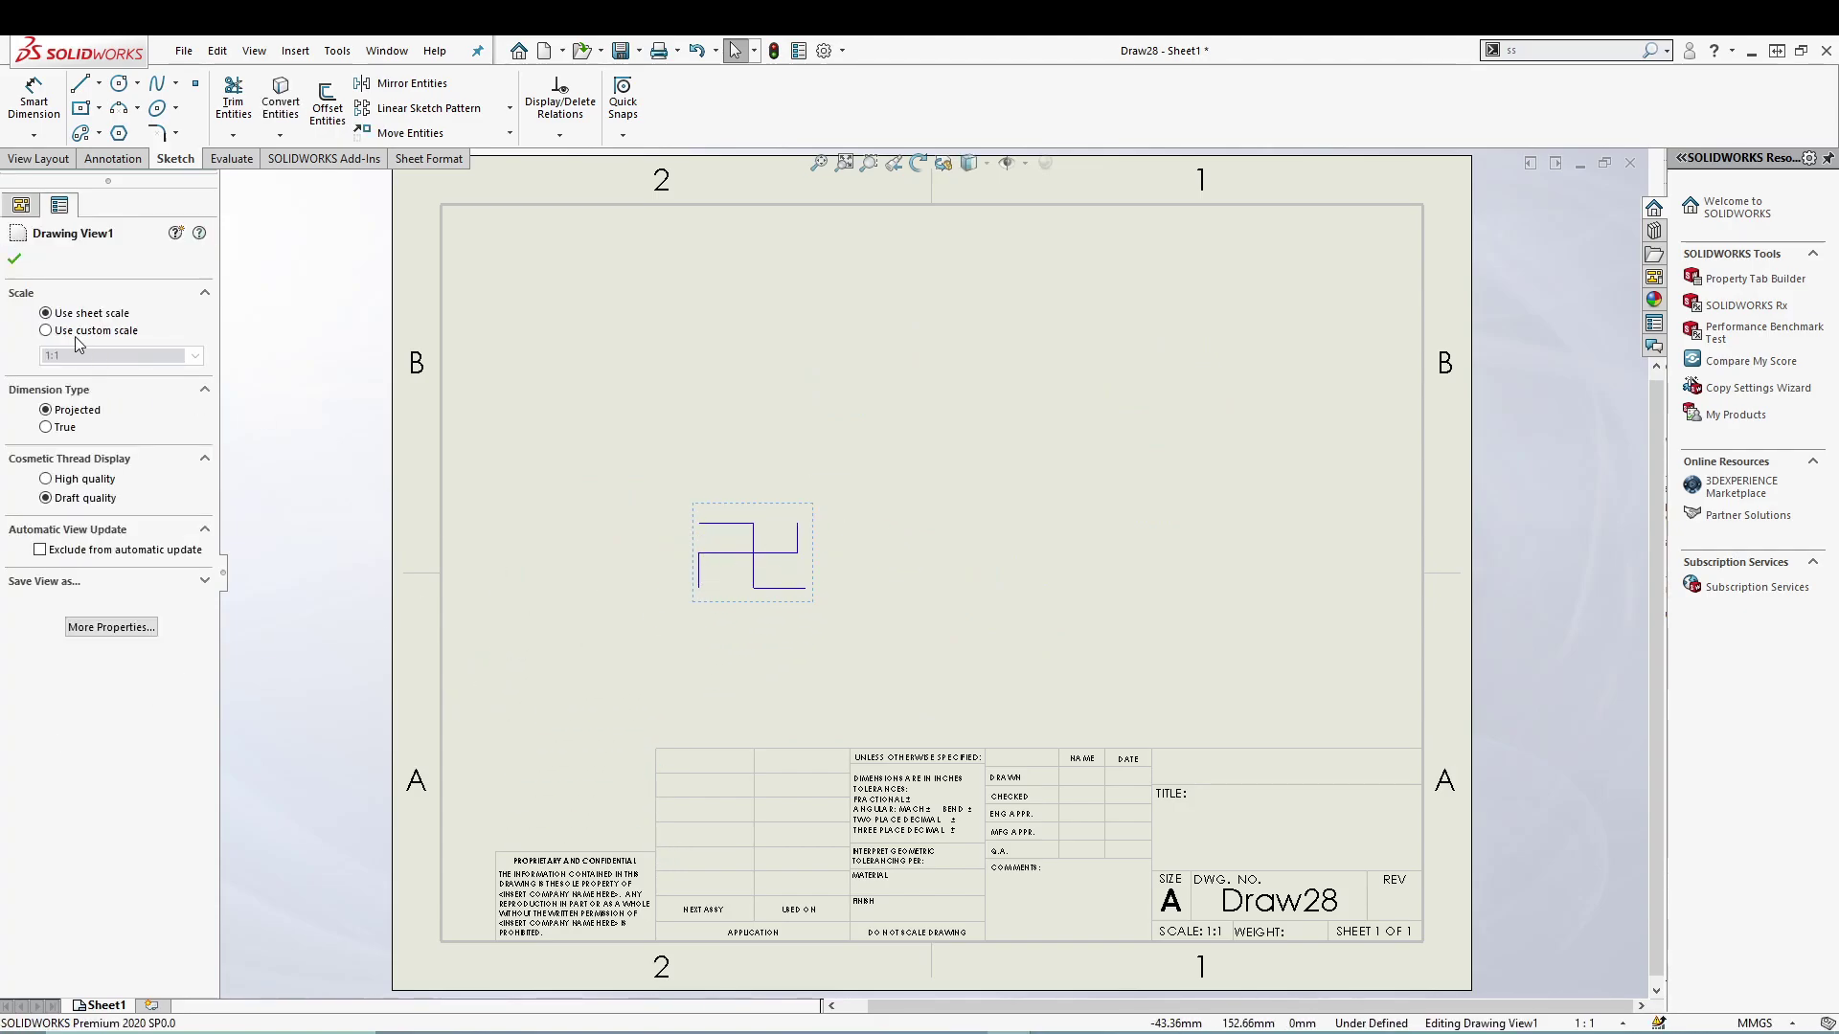
left_click(46, 331)
left_click(196, 356)
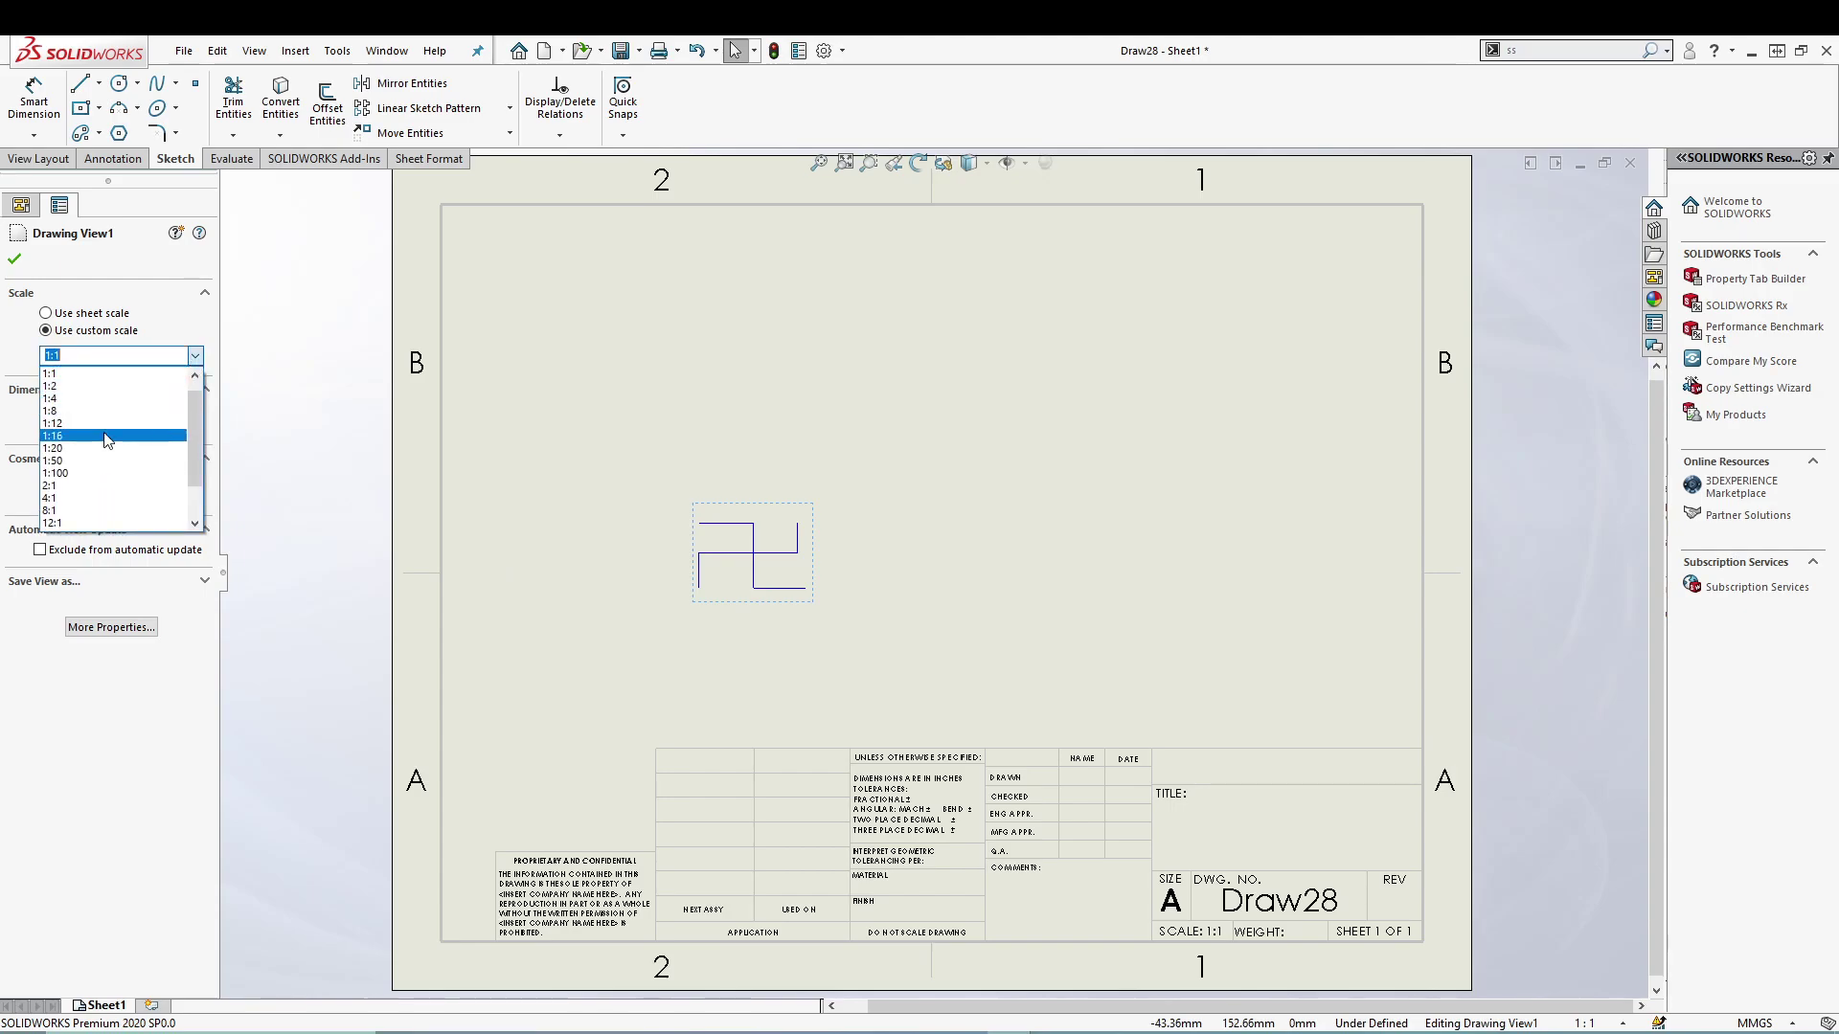
left_click(91, 386)
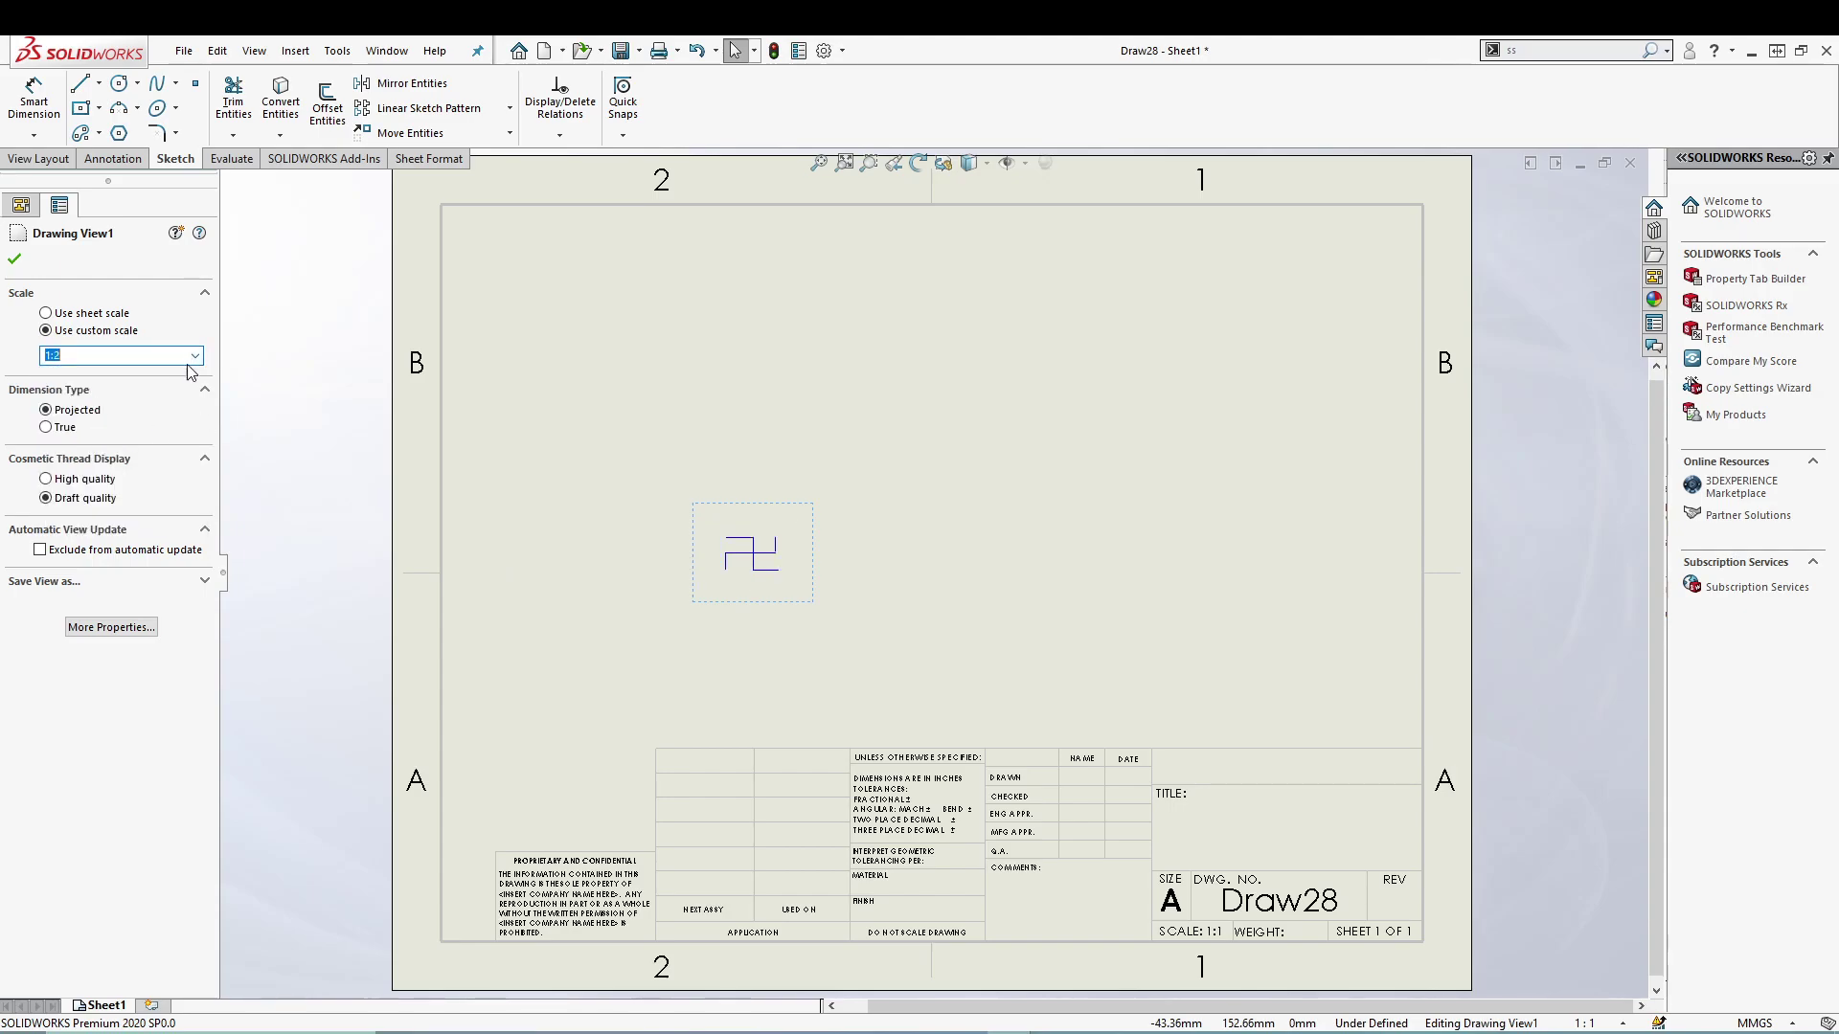
left_click(194, 356)
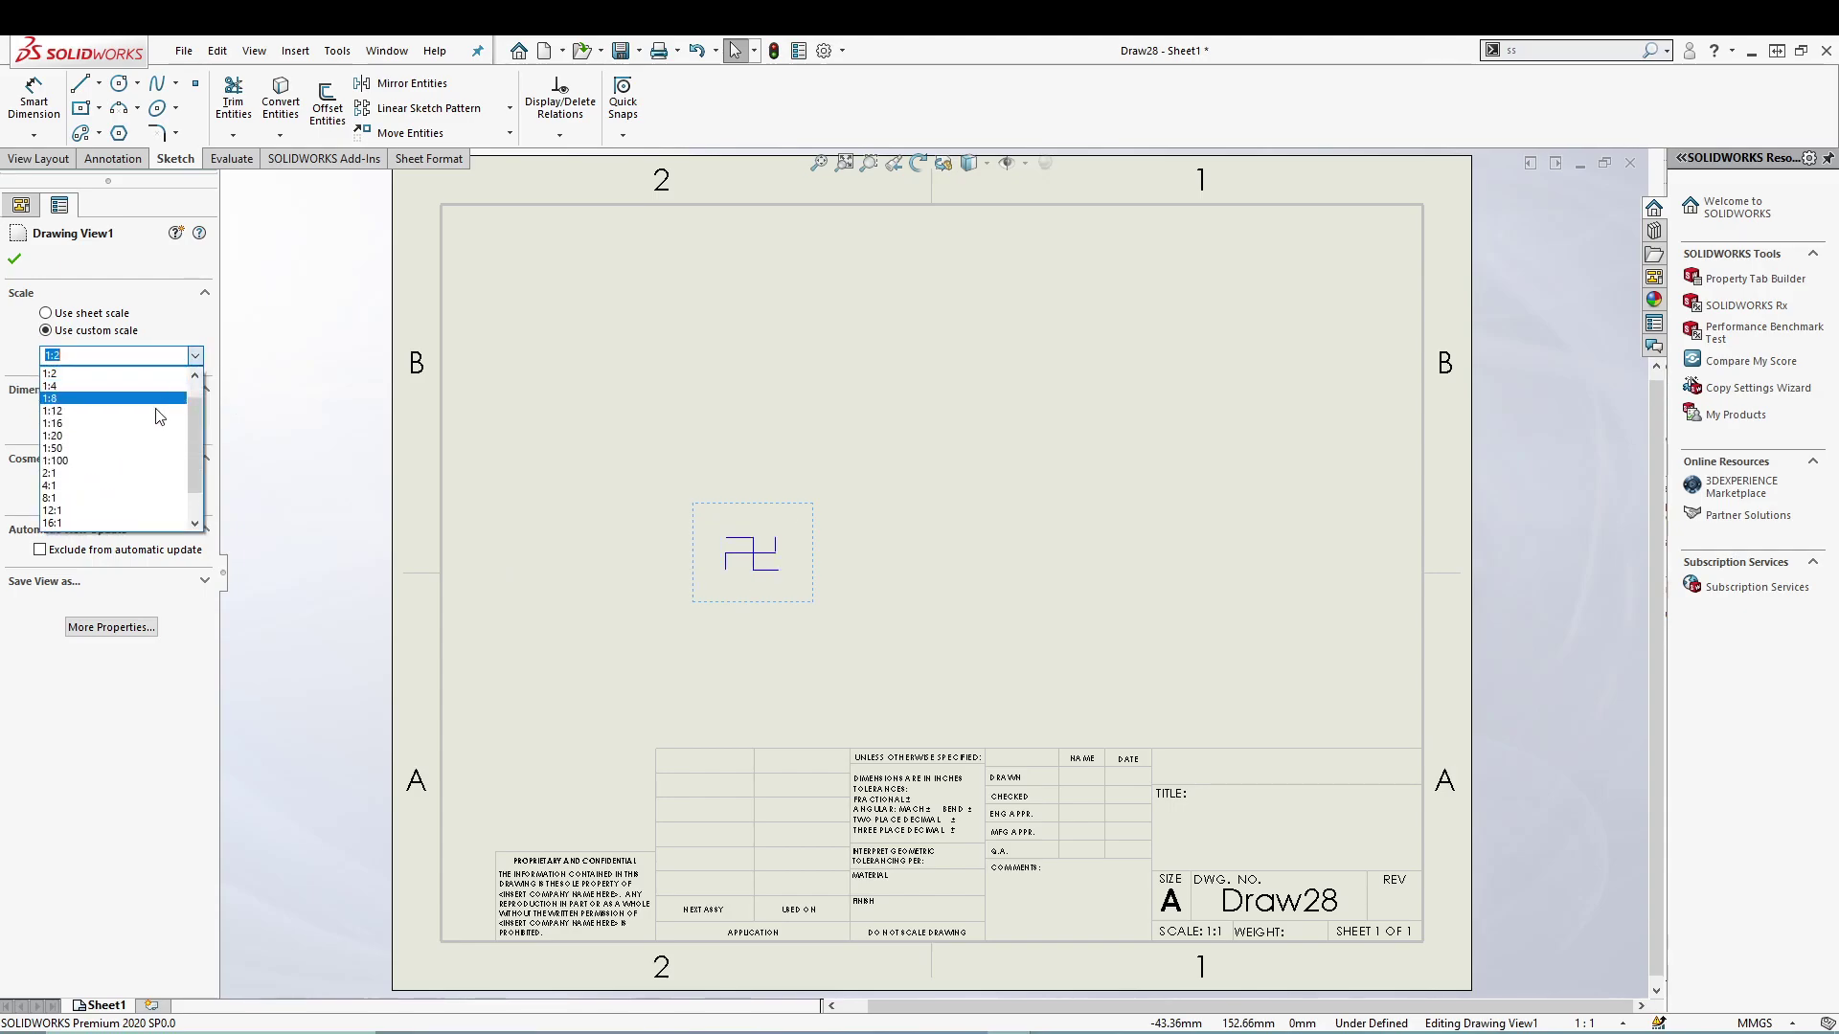
left_click(78, 473)
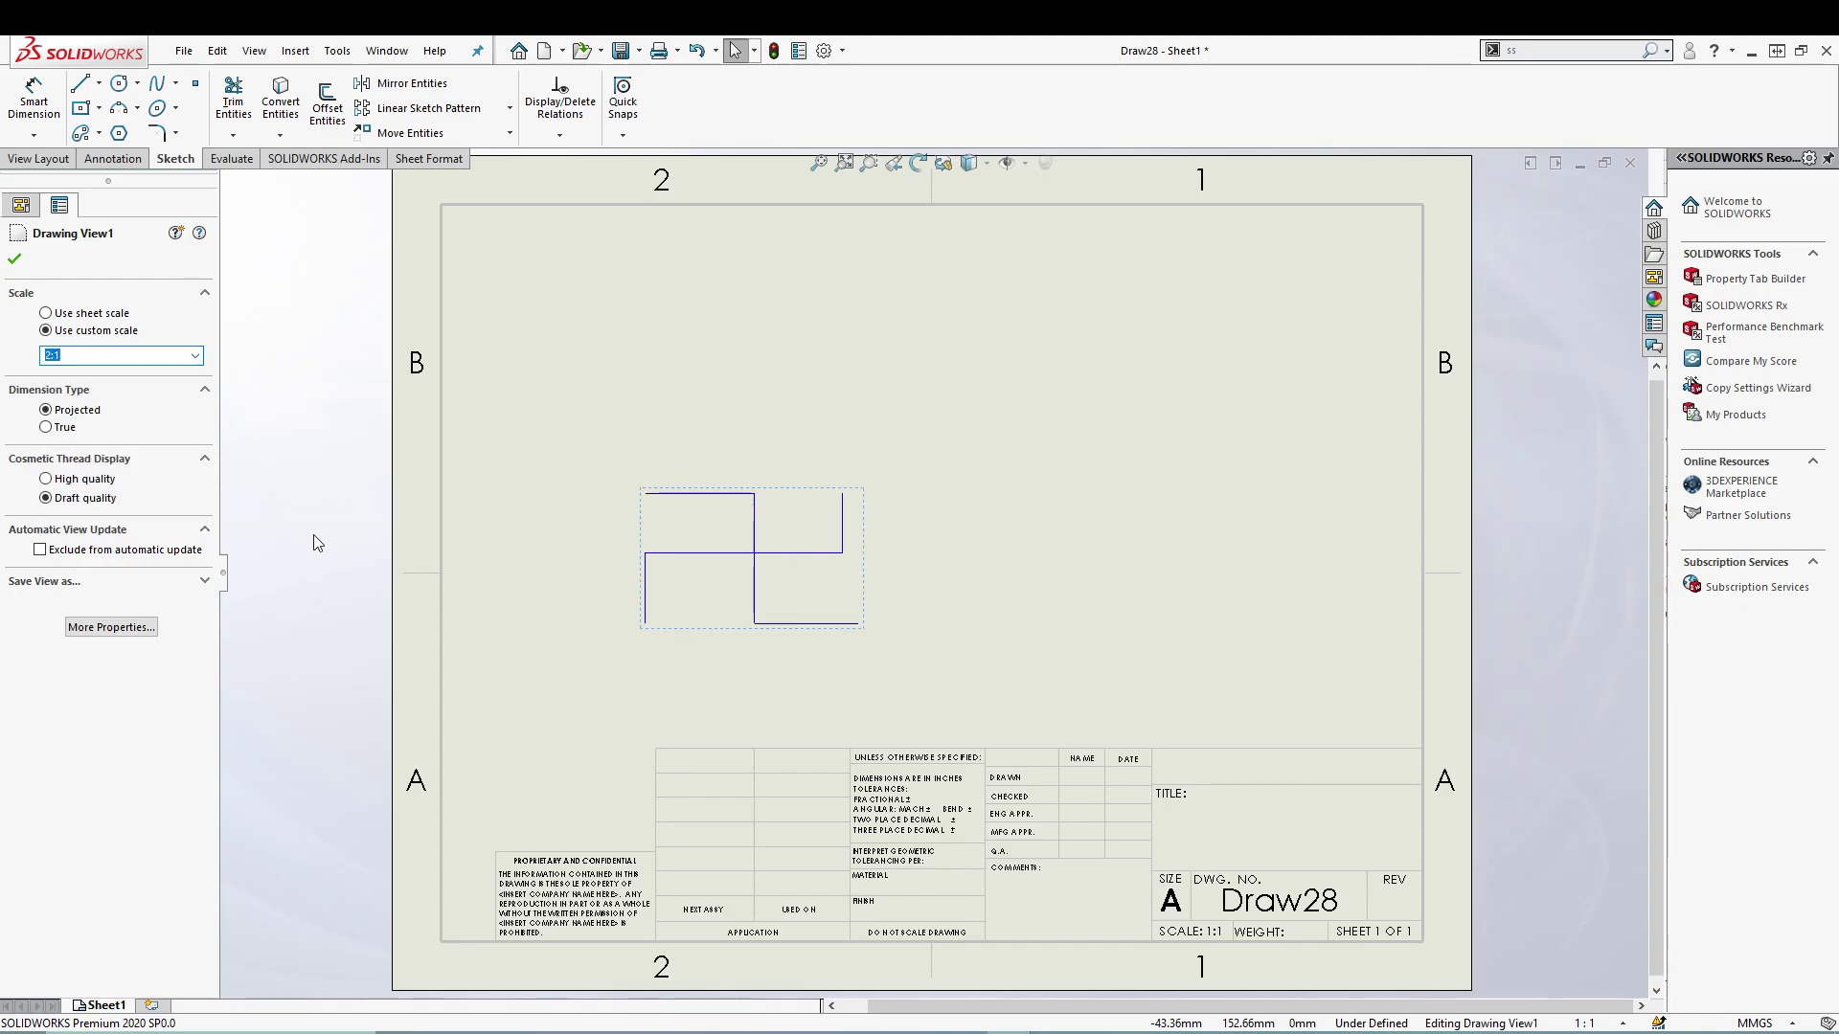
left_click(195, 359)
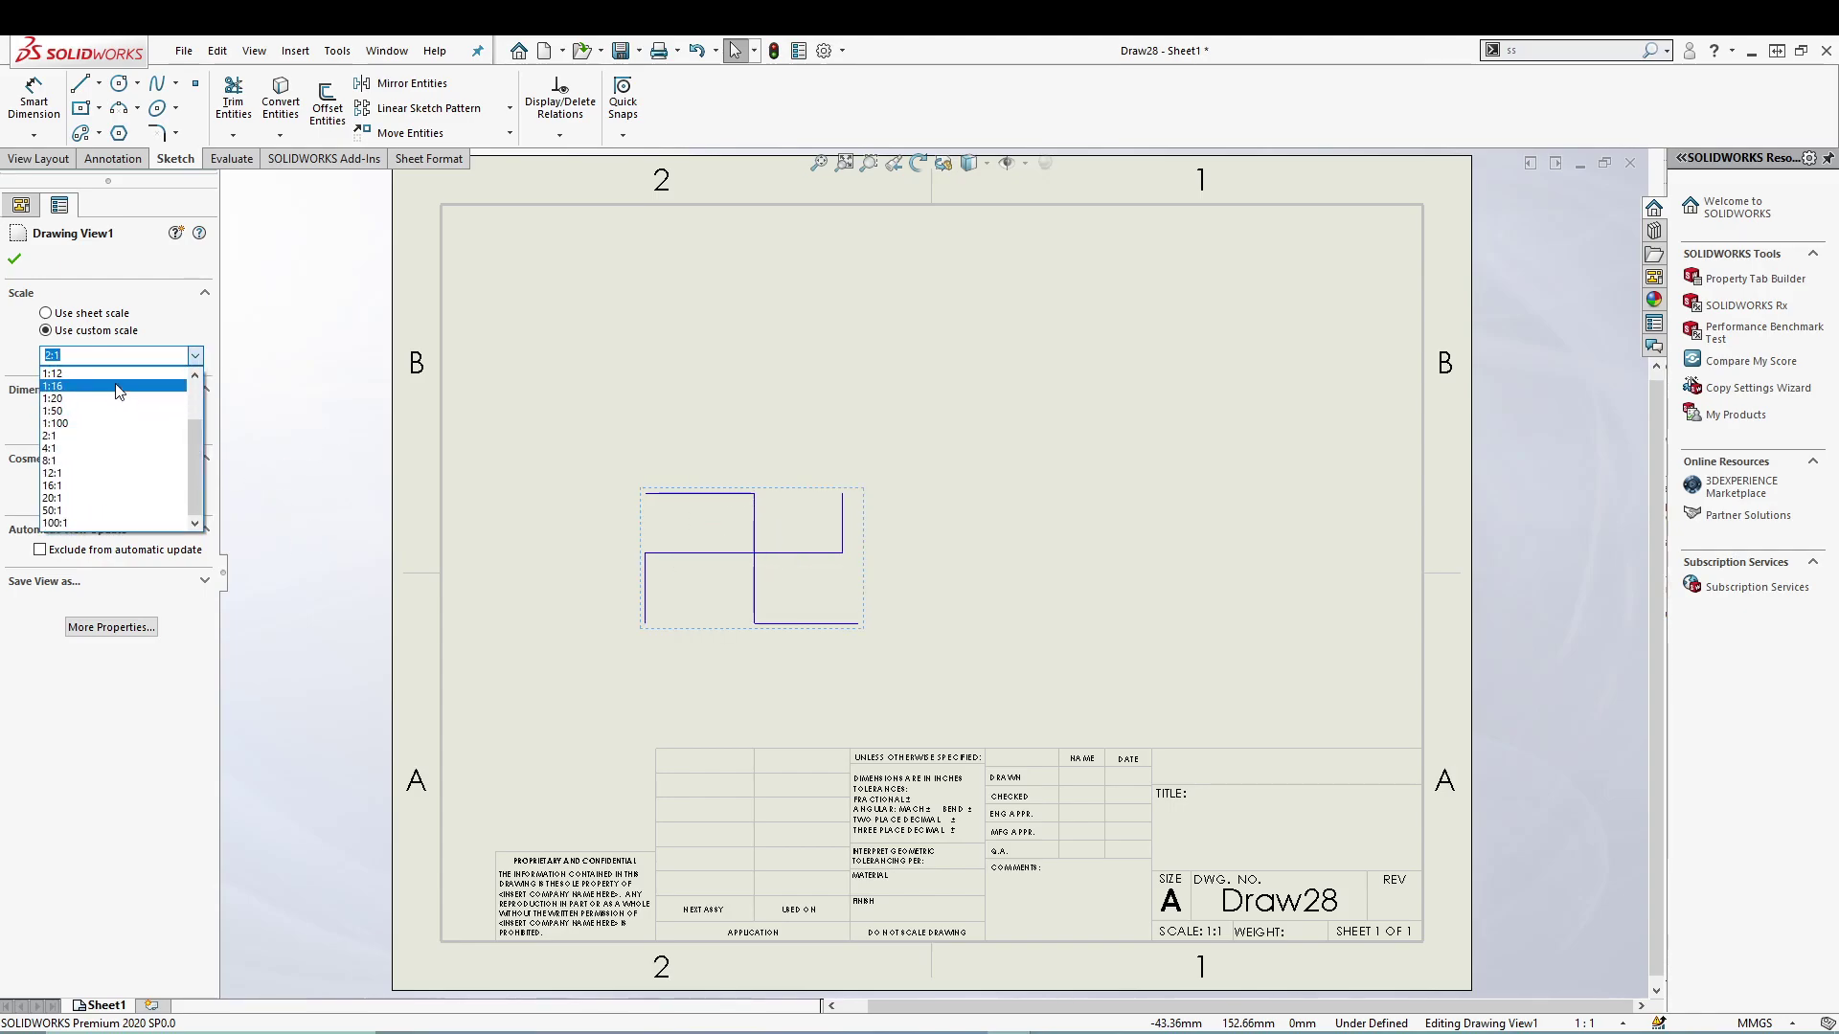
left_click(113, 373)
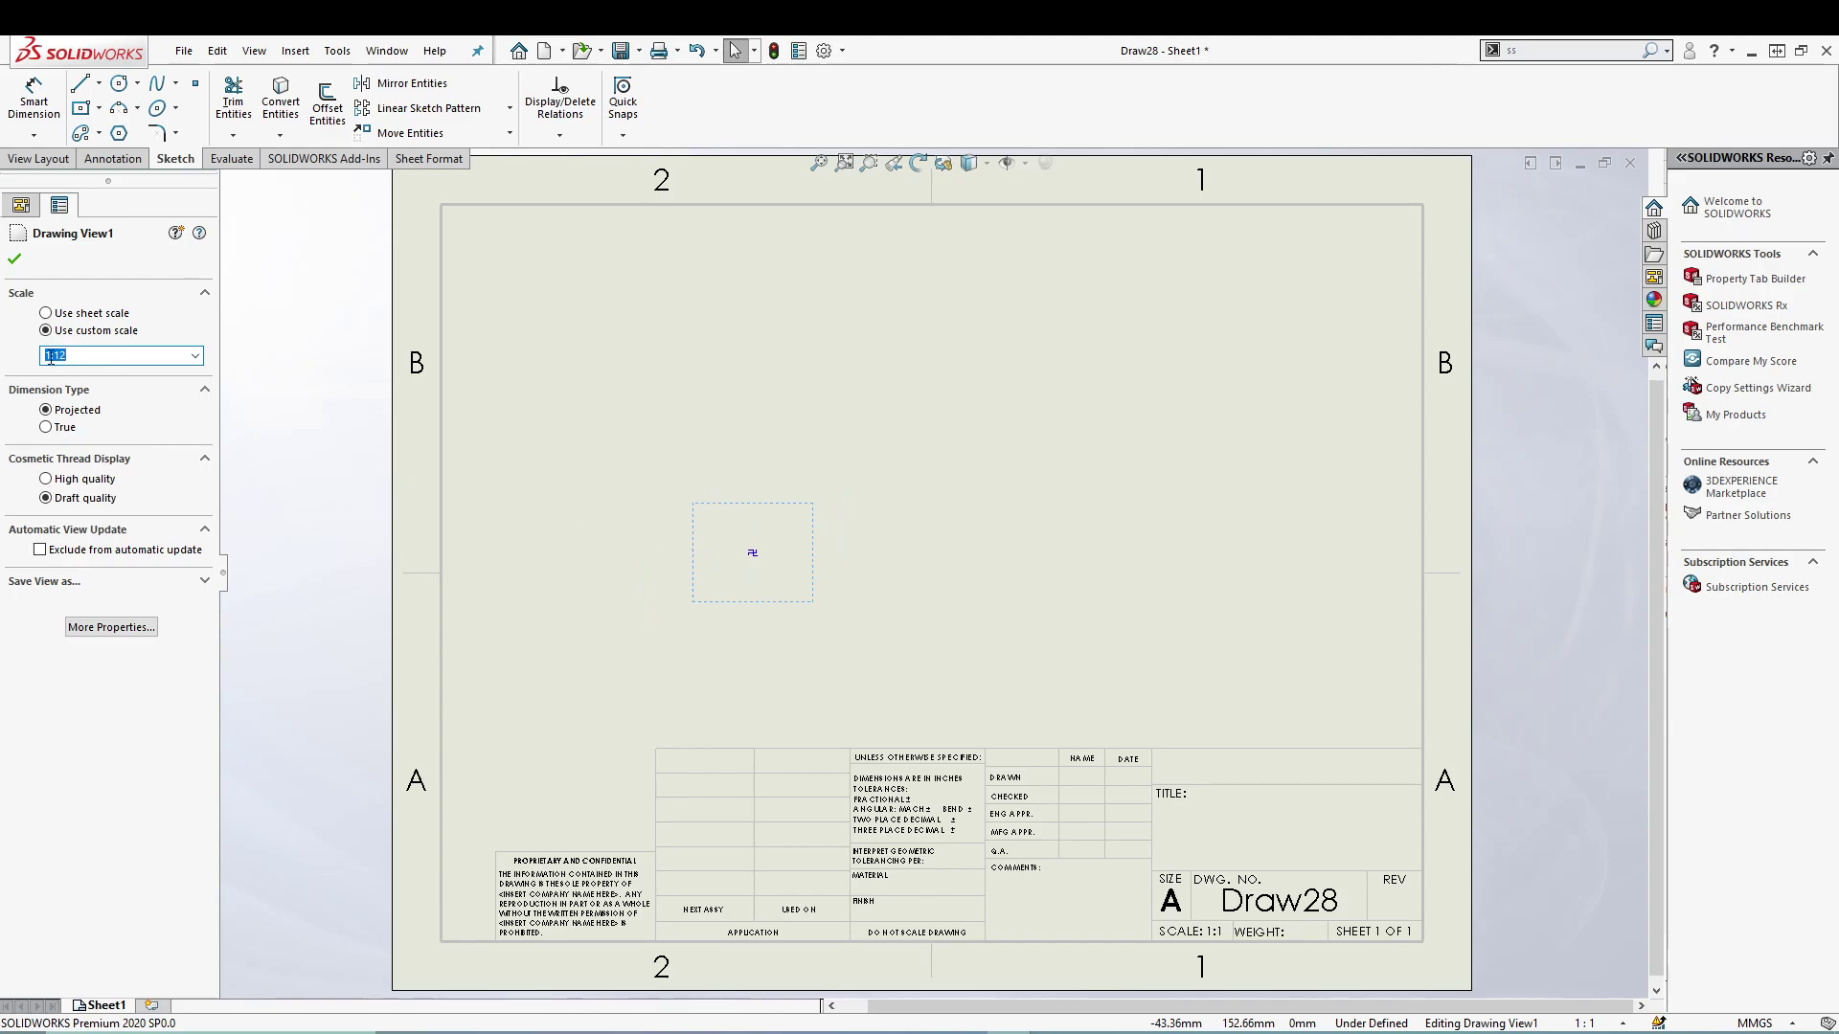
left_click(195, 359)
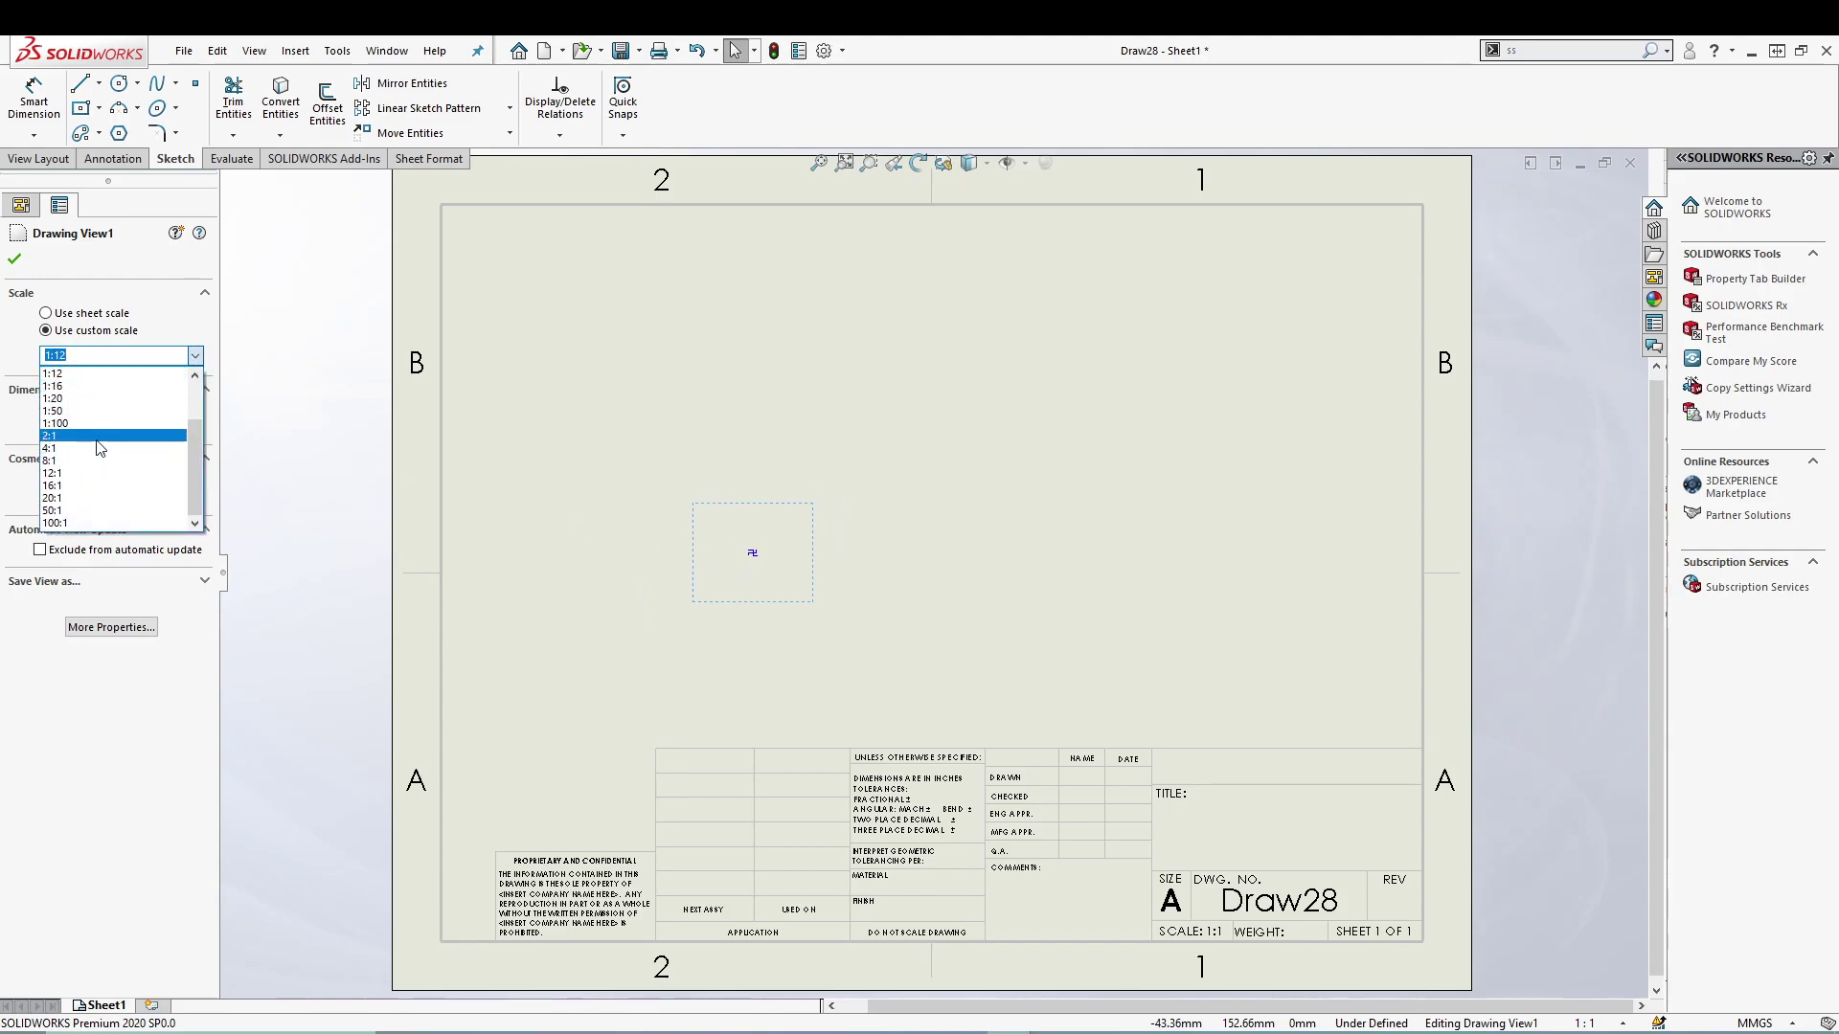
left_click(165, 473)
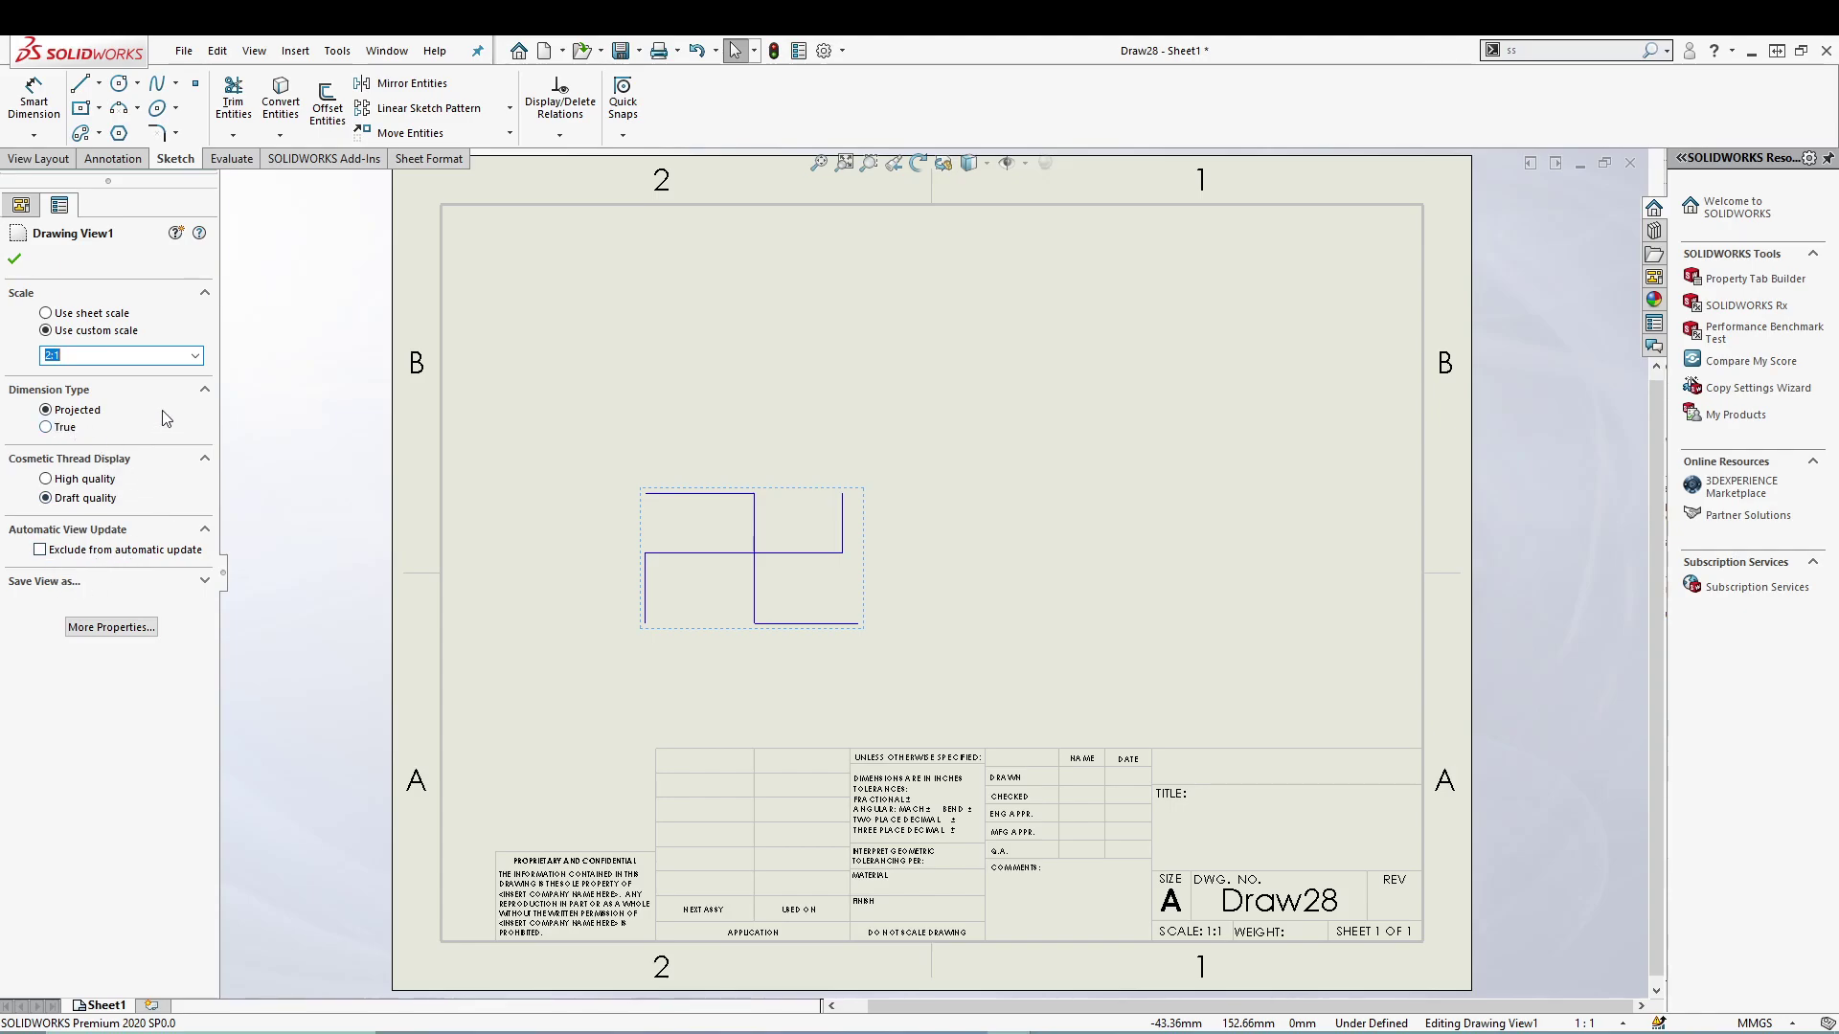
Step: Confirm the logo view's scale and insert empty Drawing View2 above the logo
left_click(15, 259)
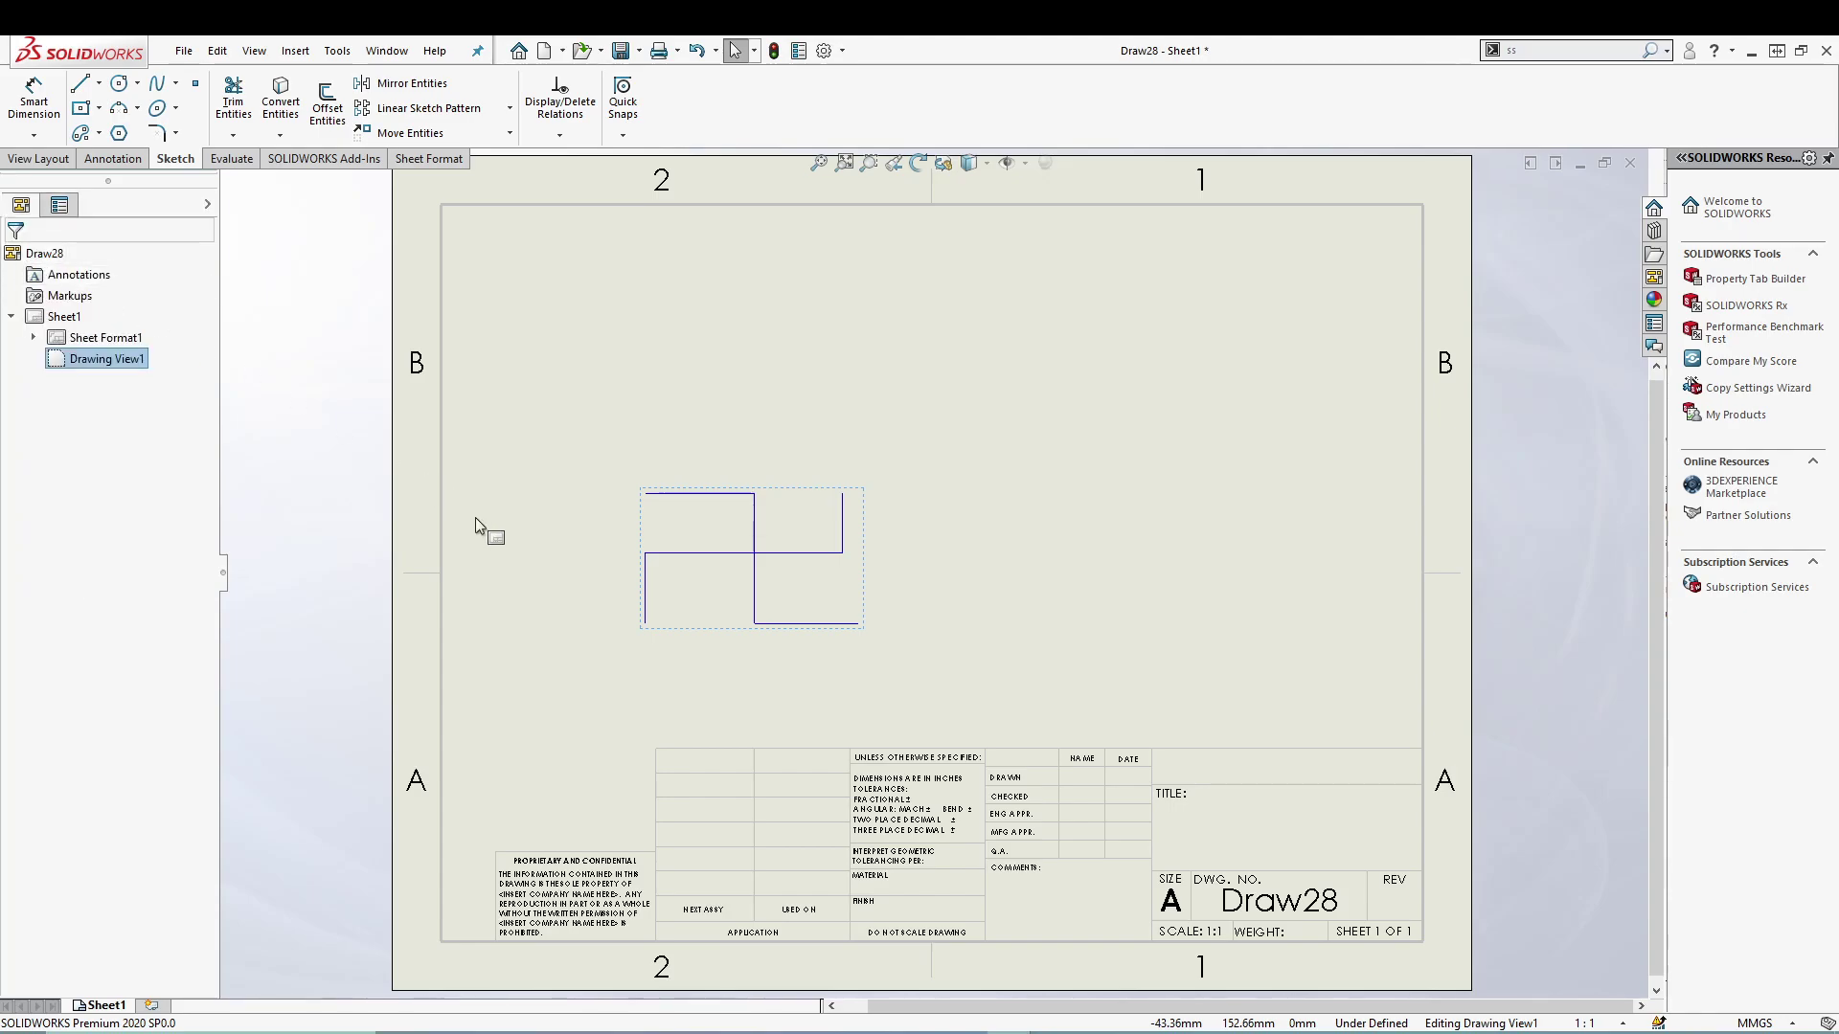
left_click(295, 51)
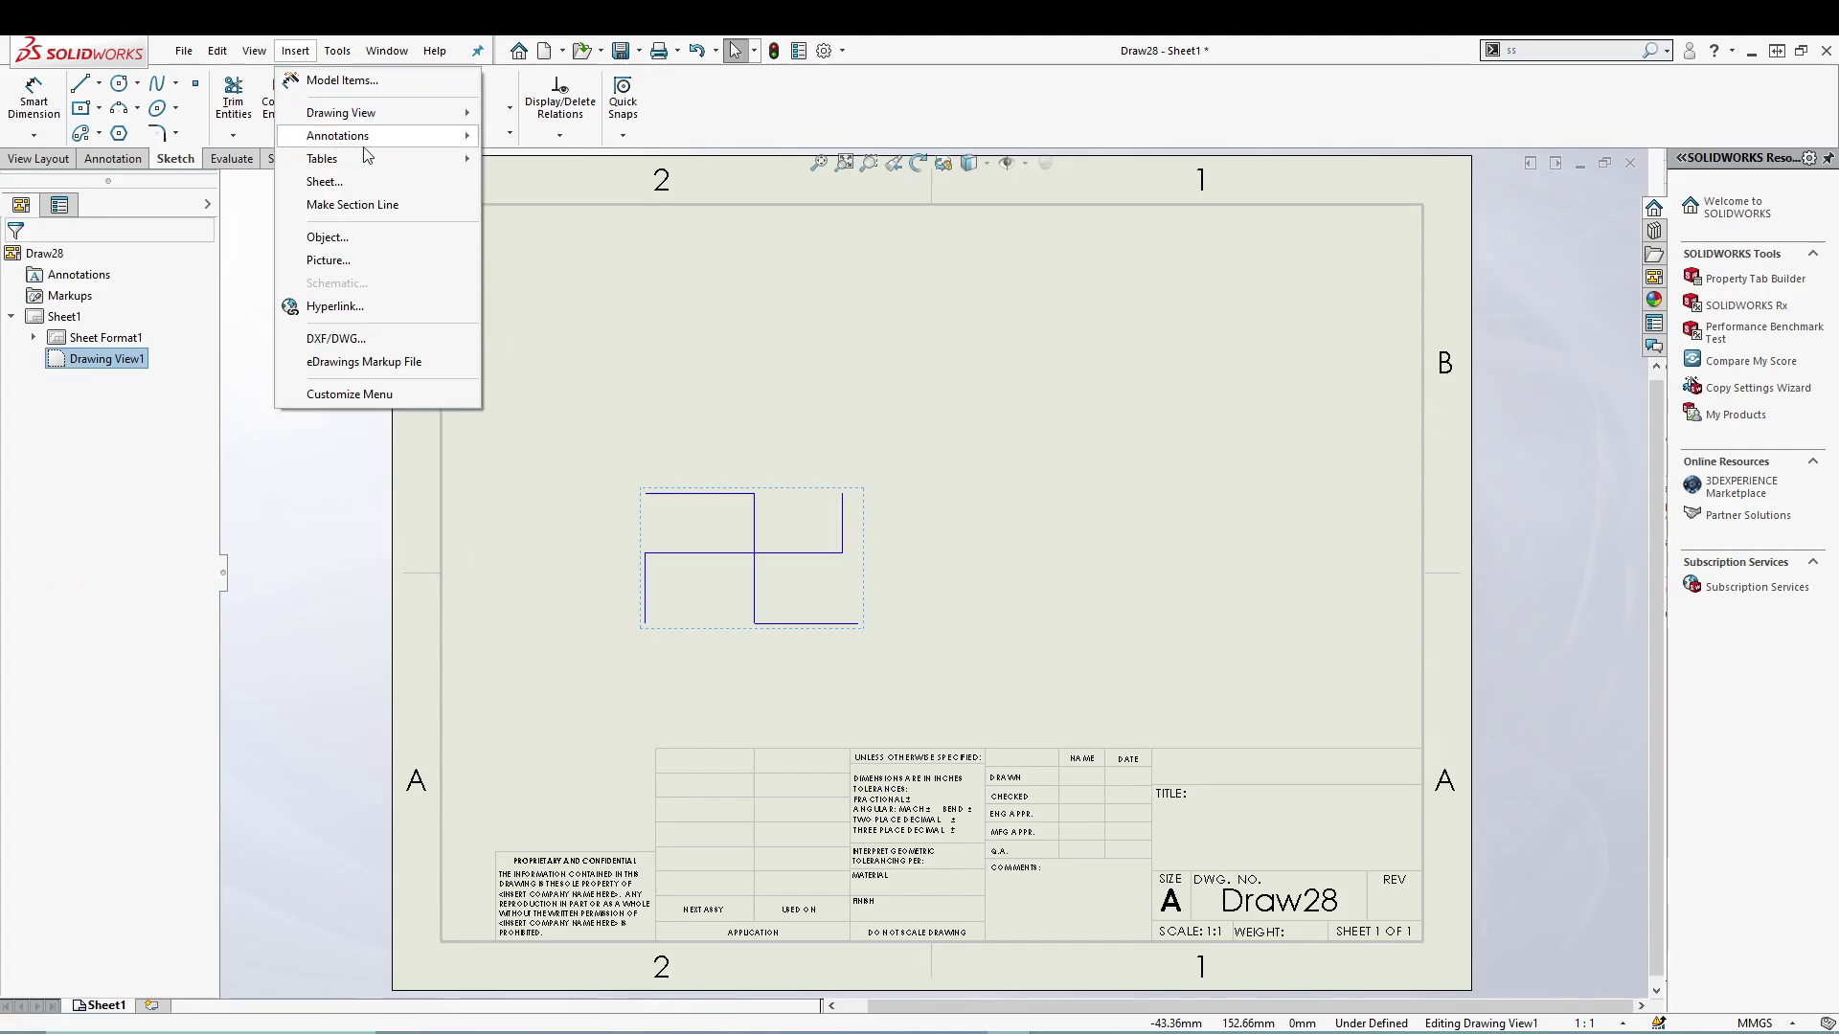
mouse_move(383, 113)
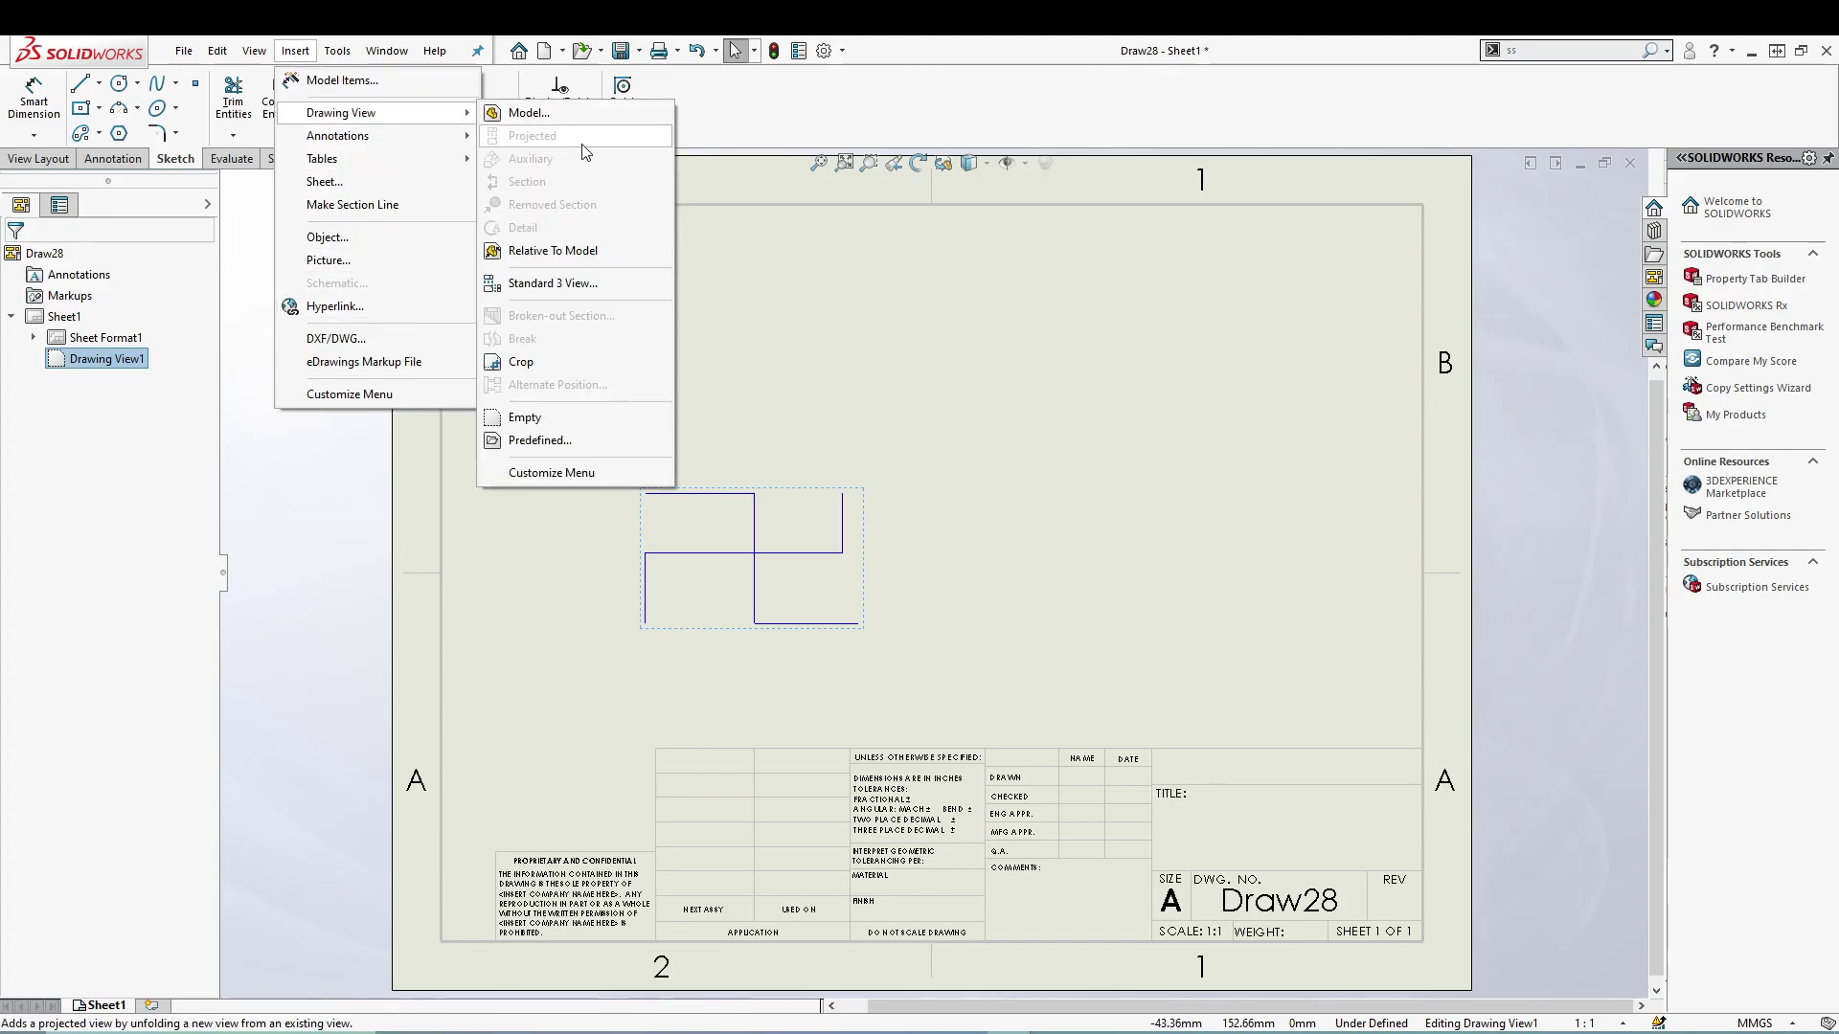
left_click(555, 417)
left_click(883, 371)
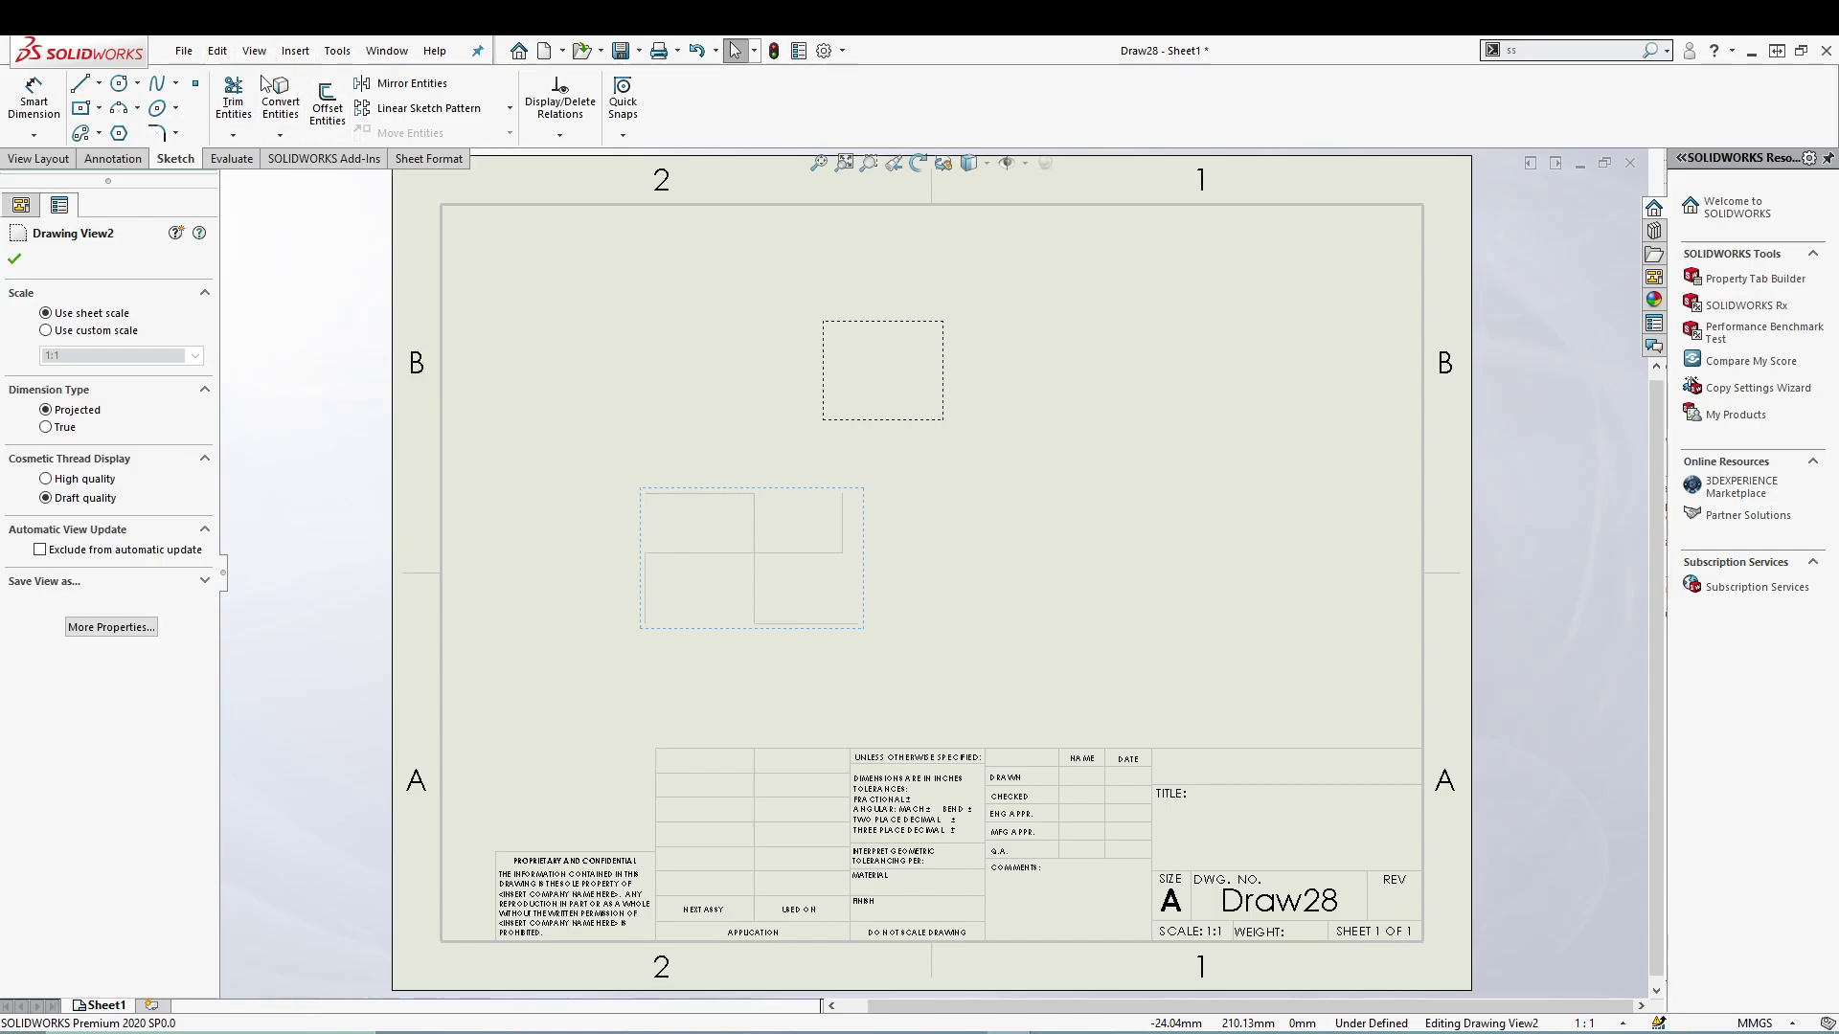
Step: Sketch a circle of radius about 21.55 inside Drawing View2
left_click(119, 83)
left_click(877, 368)
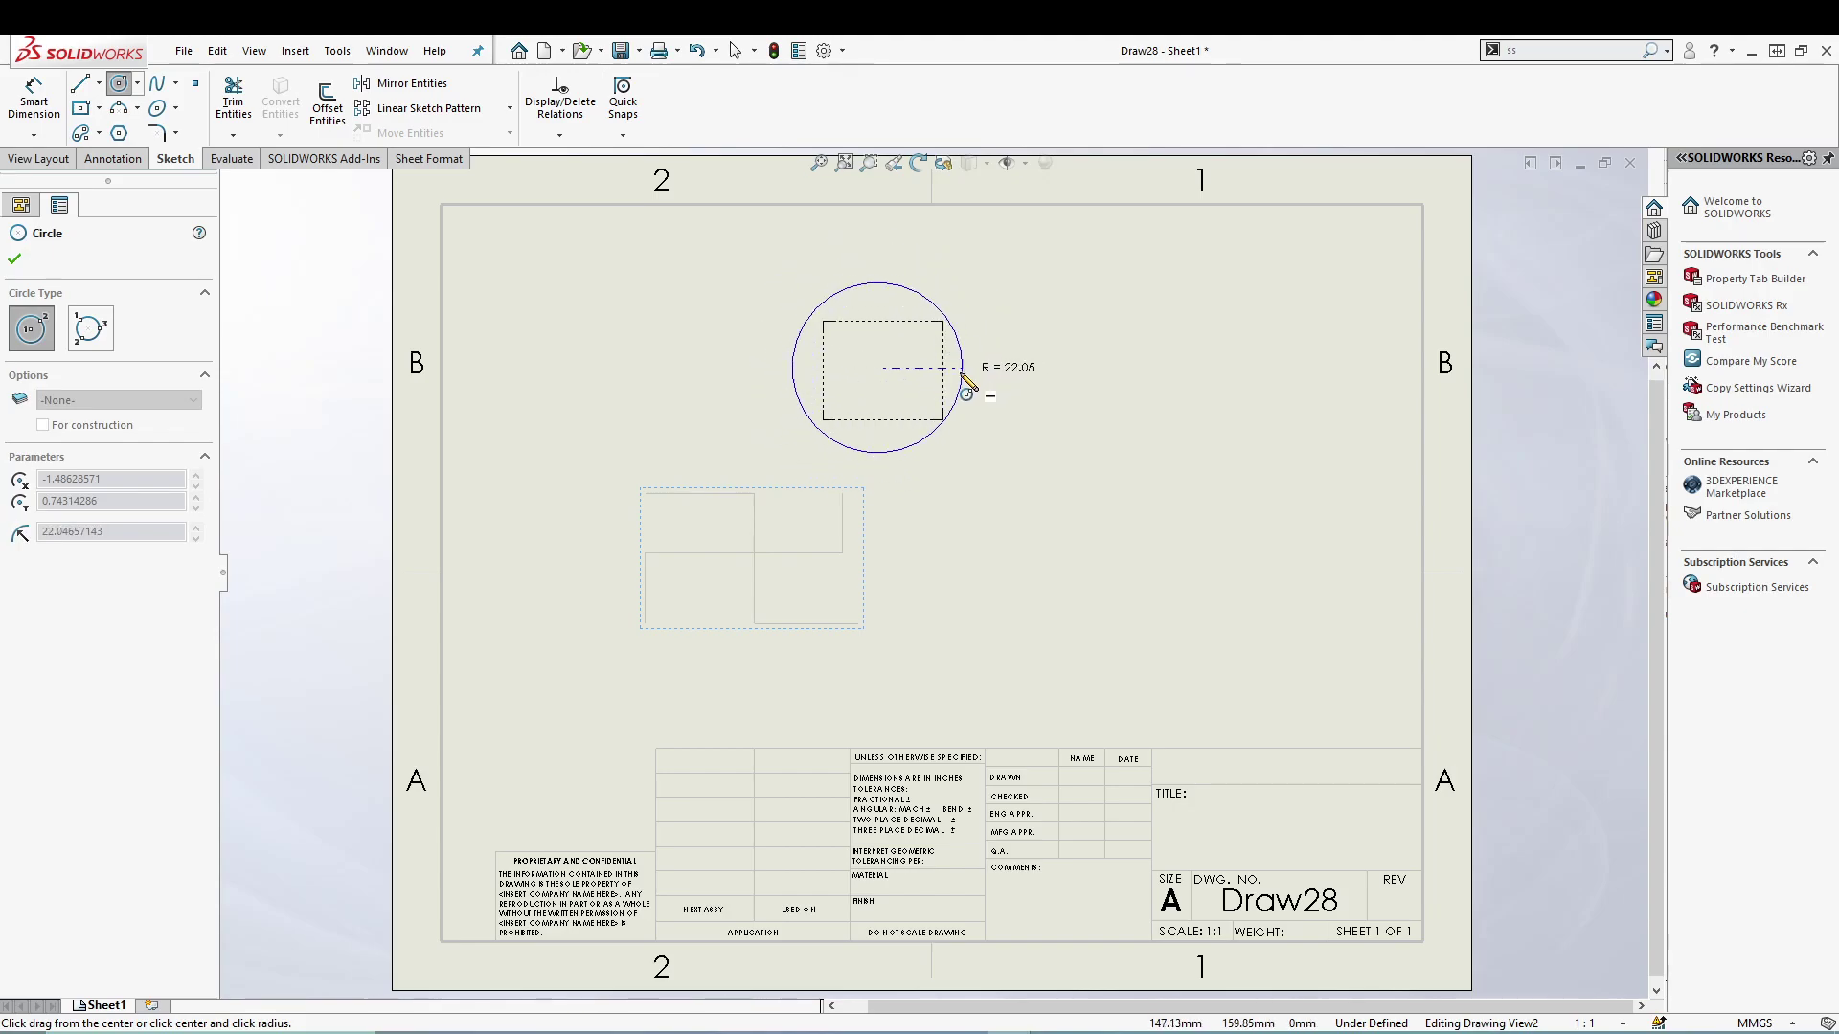
left_click(962, 386)
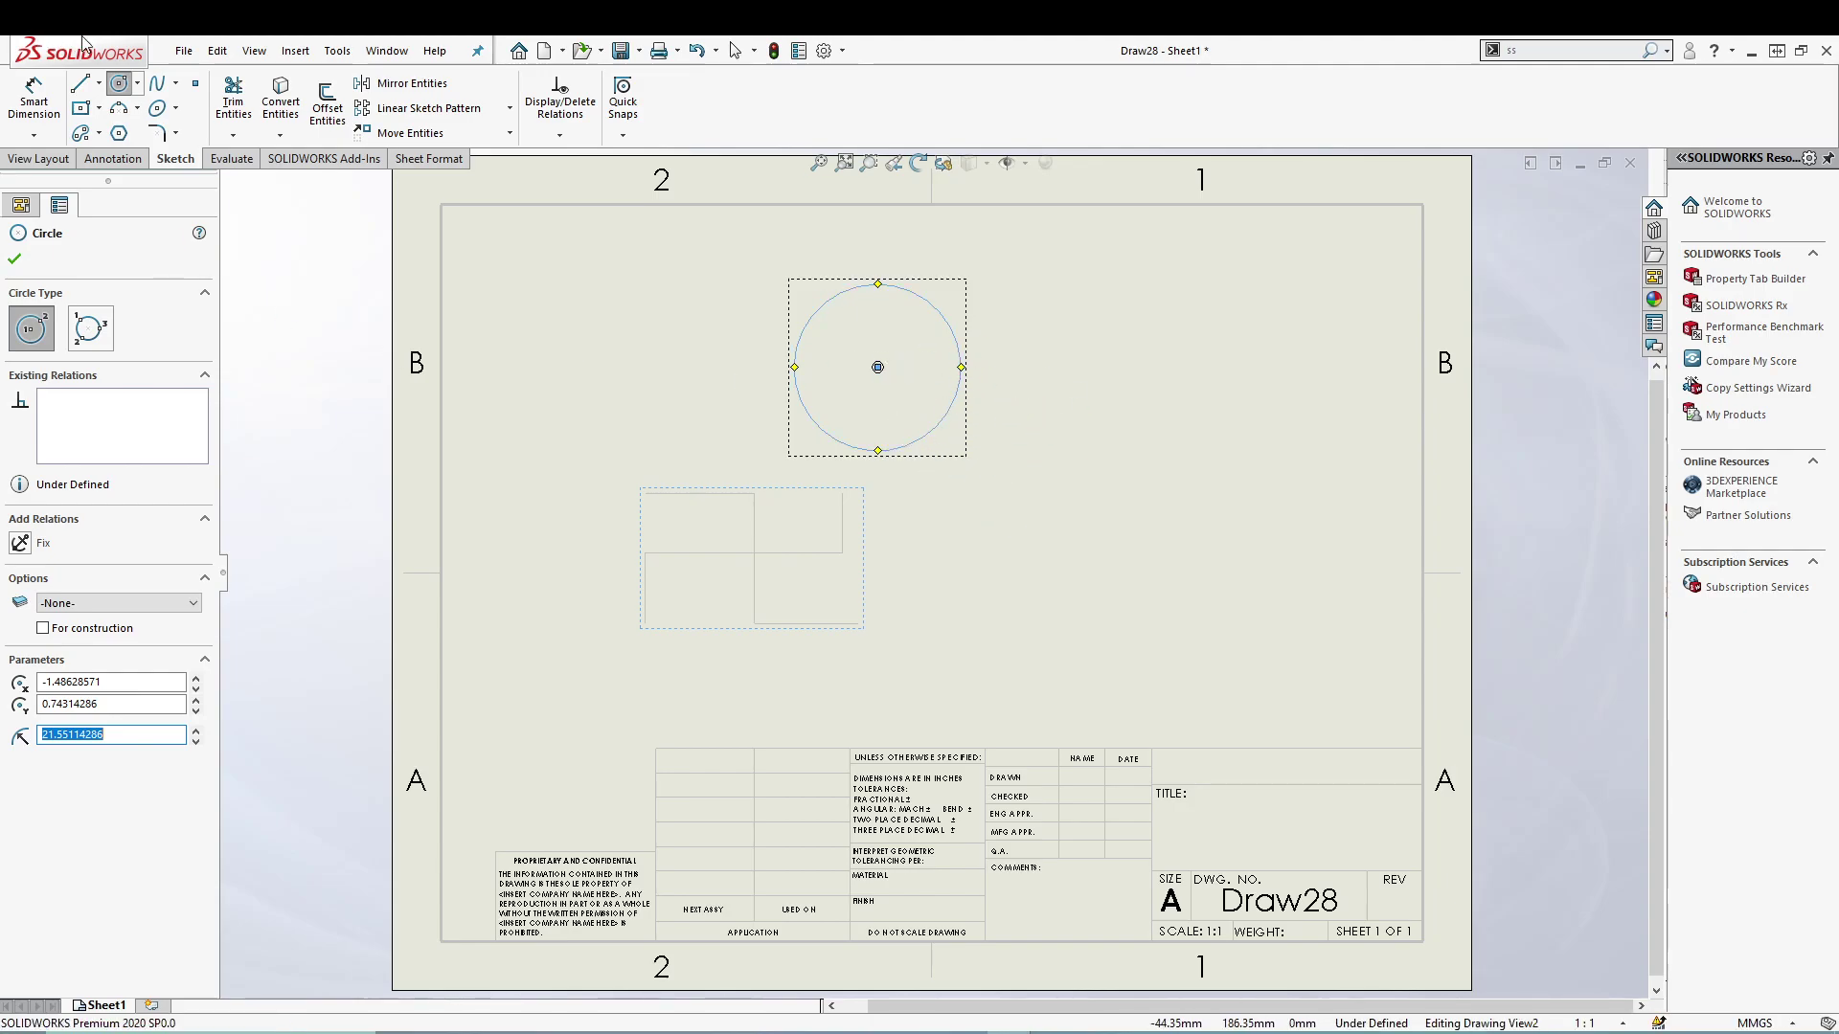
left_click(81, 107)
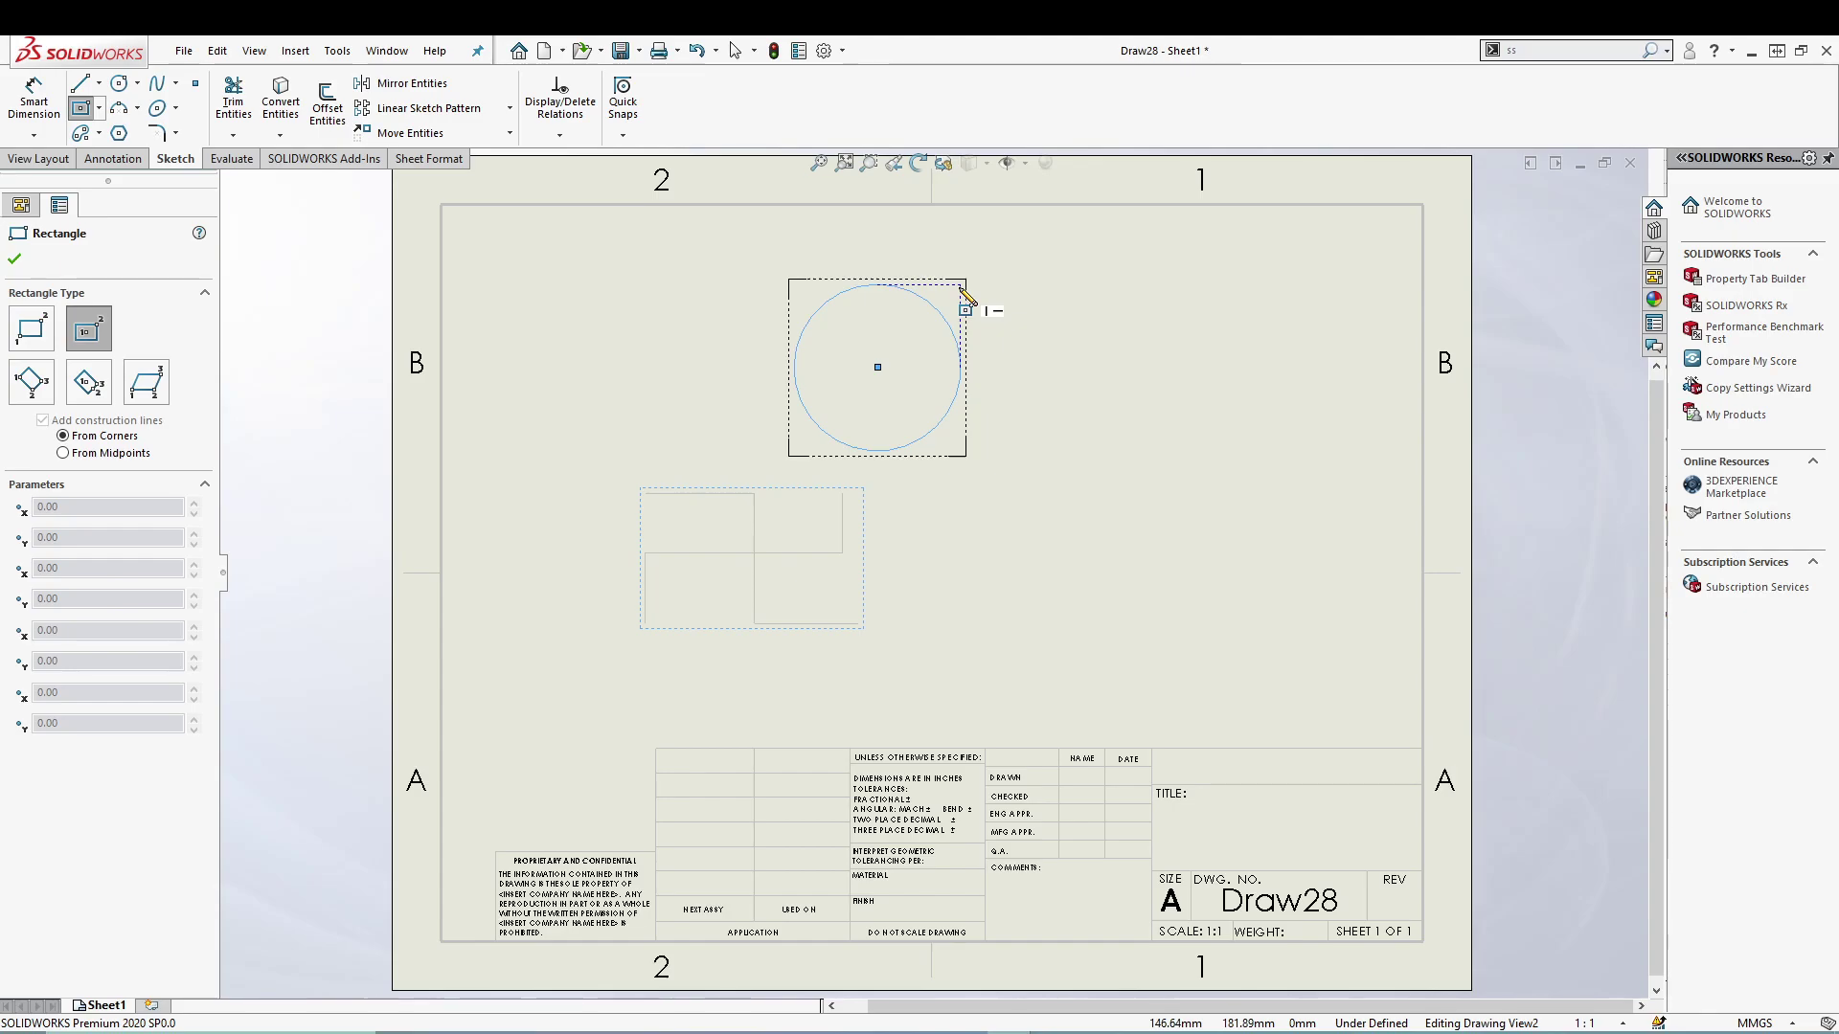
Step: Sketch a corner rectangle joined to the circle's right side in Drawing View2
left_click(99, 108)
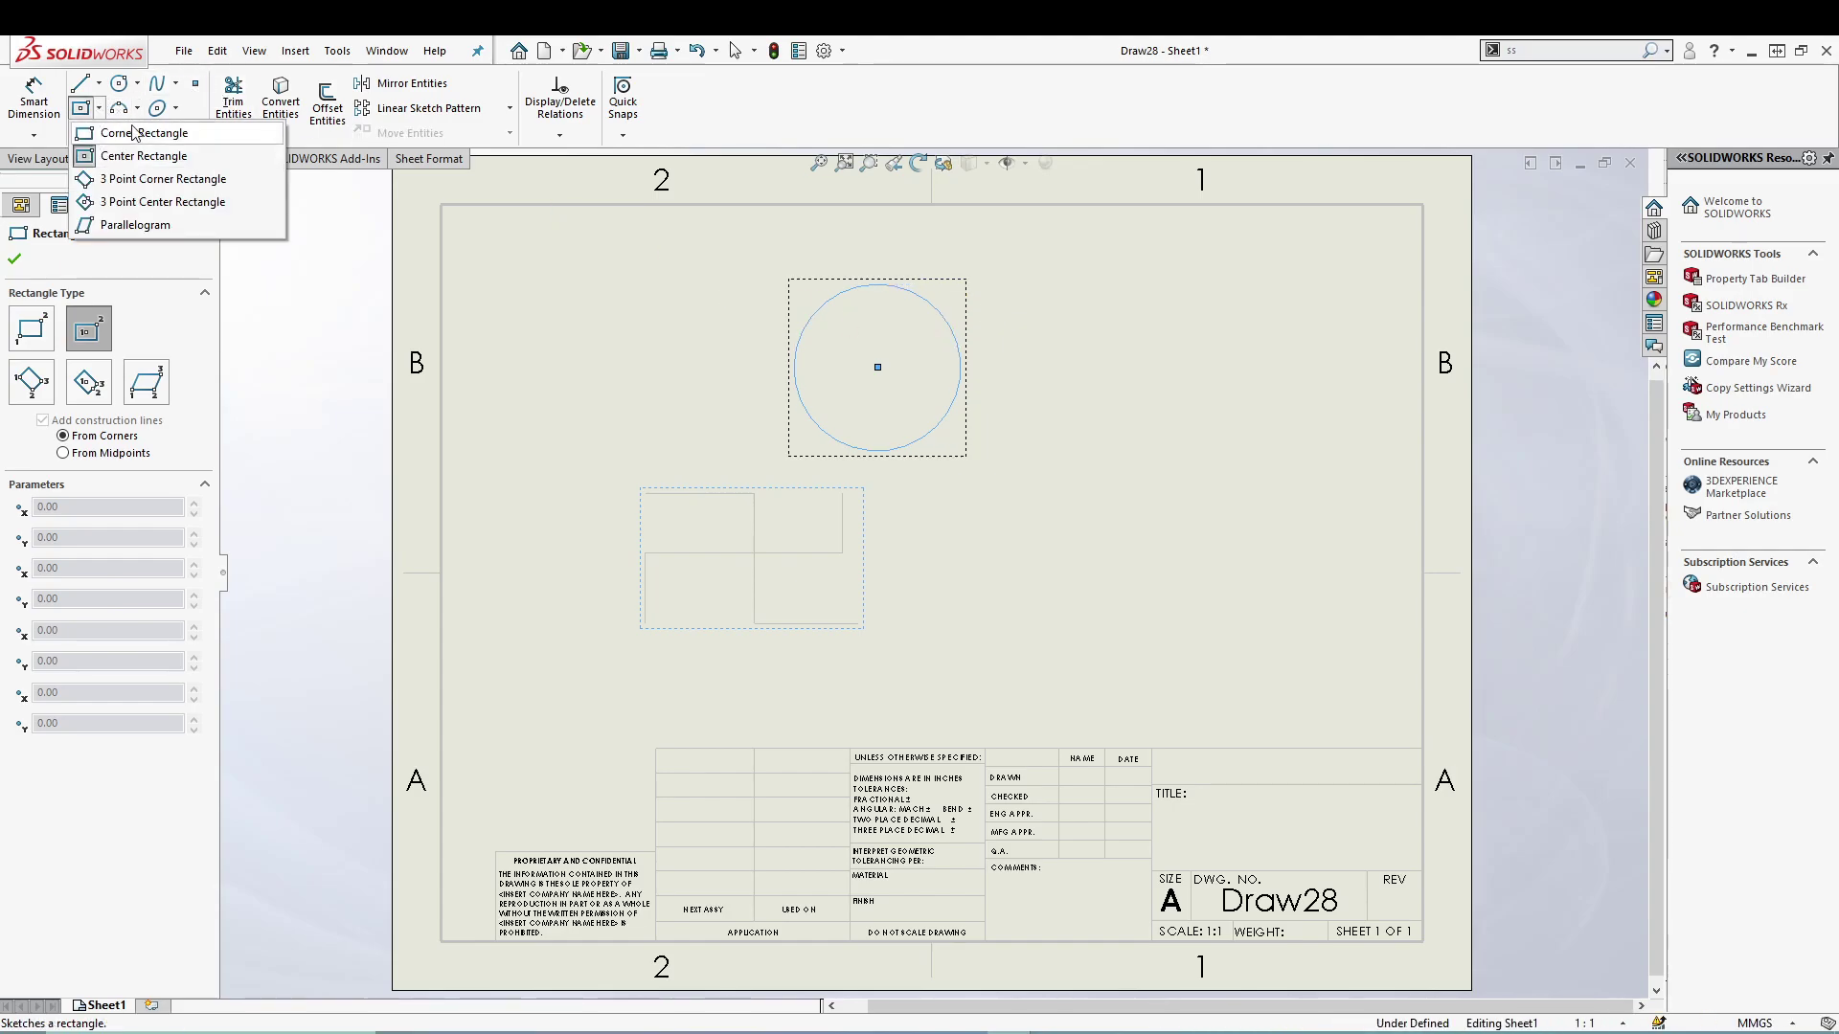
left_click(135, 133)
left_click(962, 284)
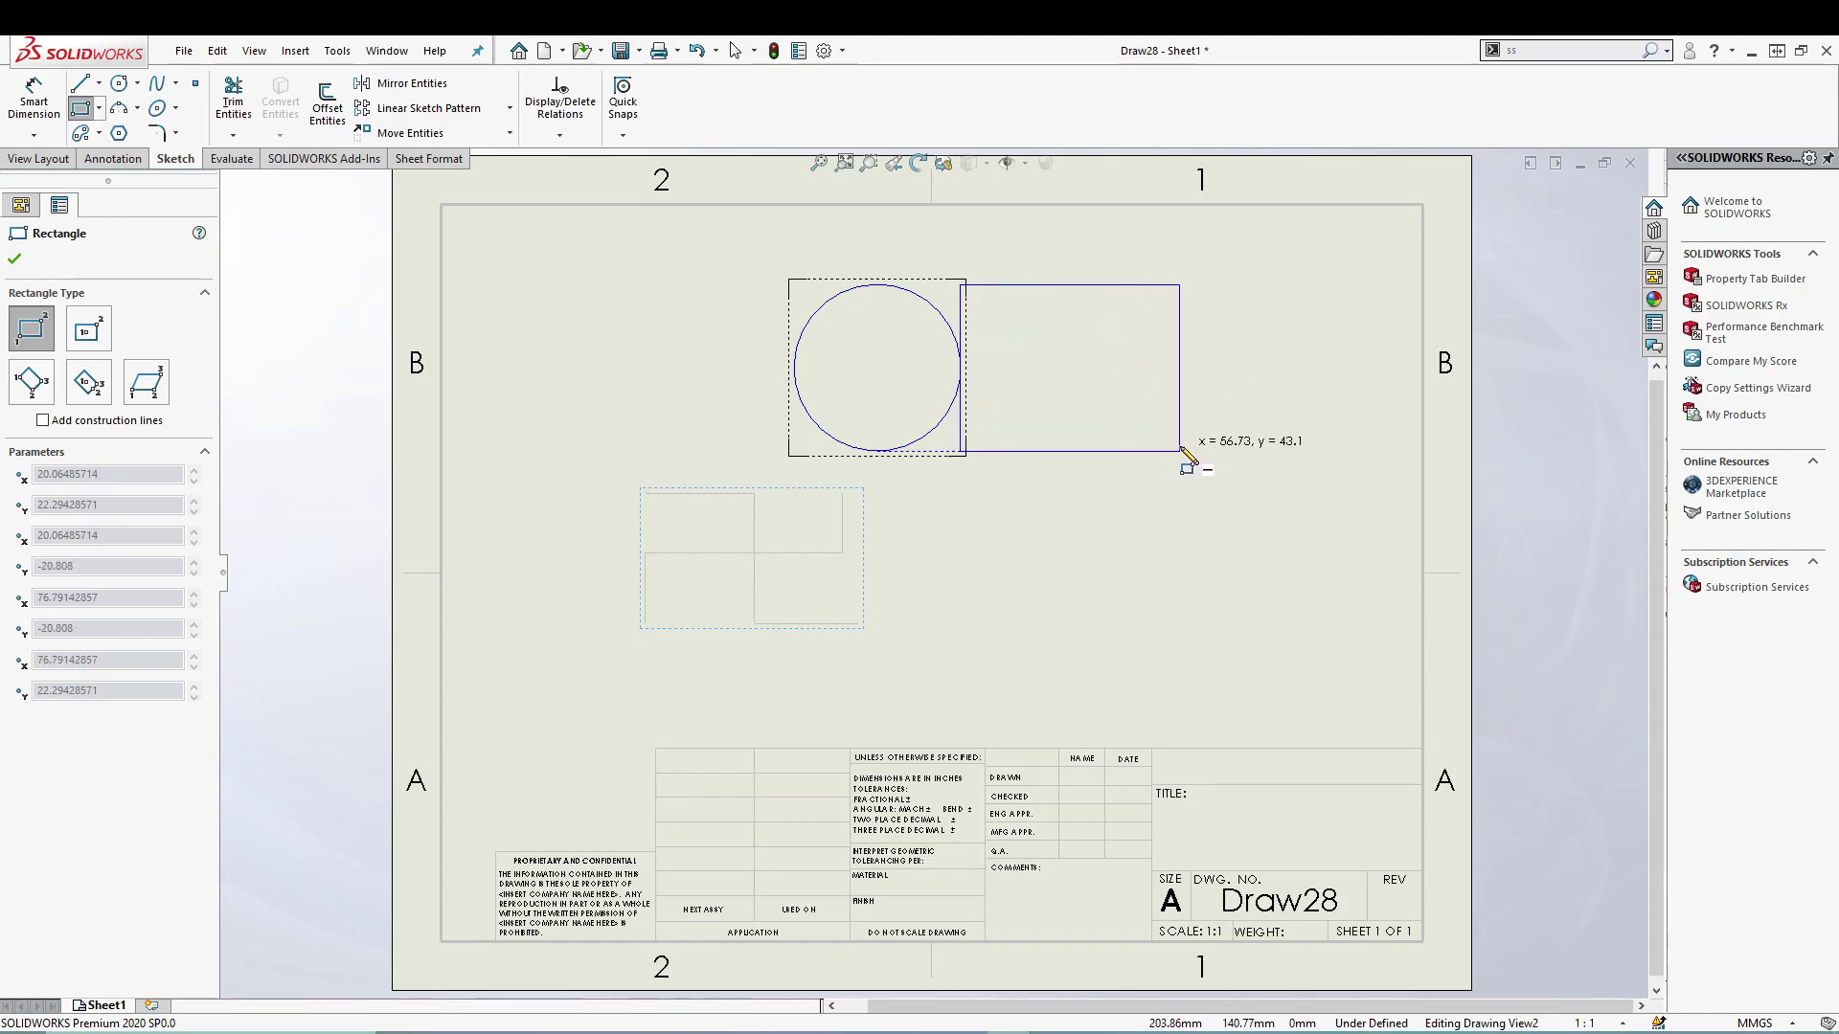
left_click(1219, 451)
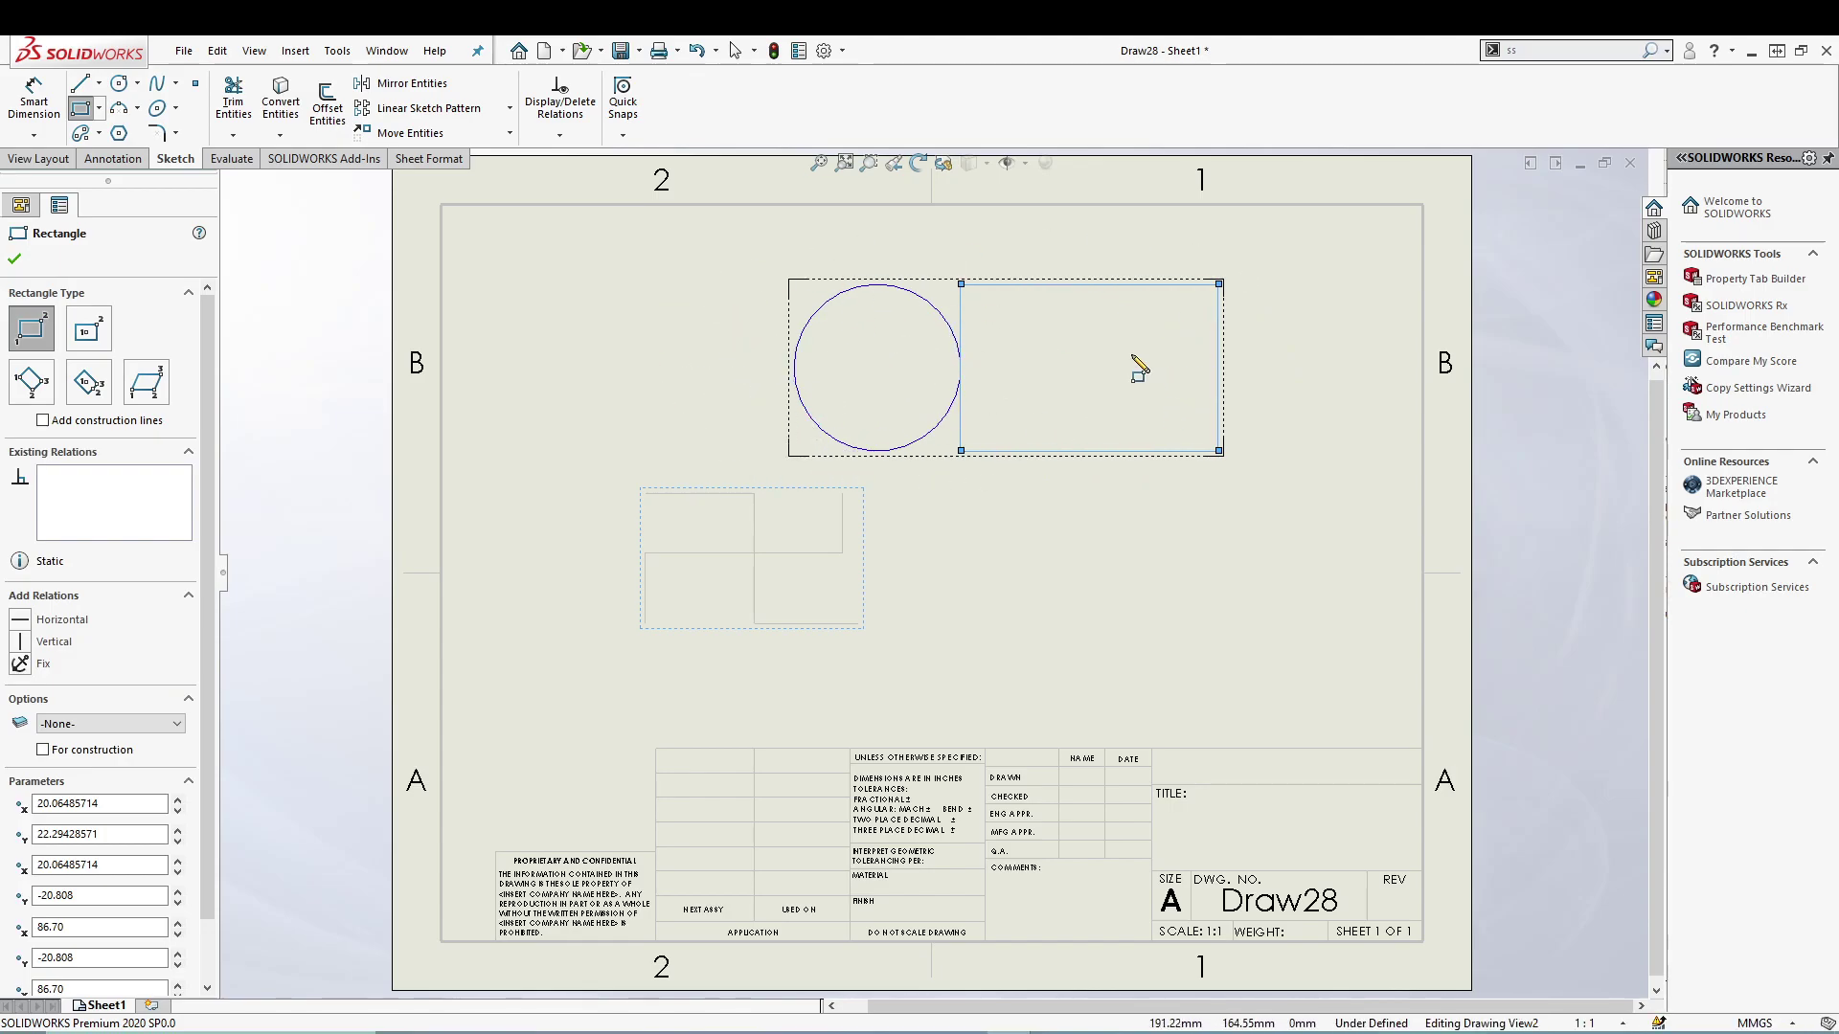
left_click(13, 259)
left_click(119, 160)
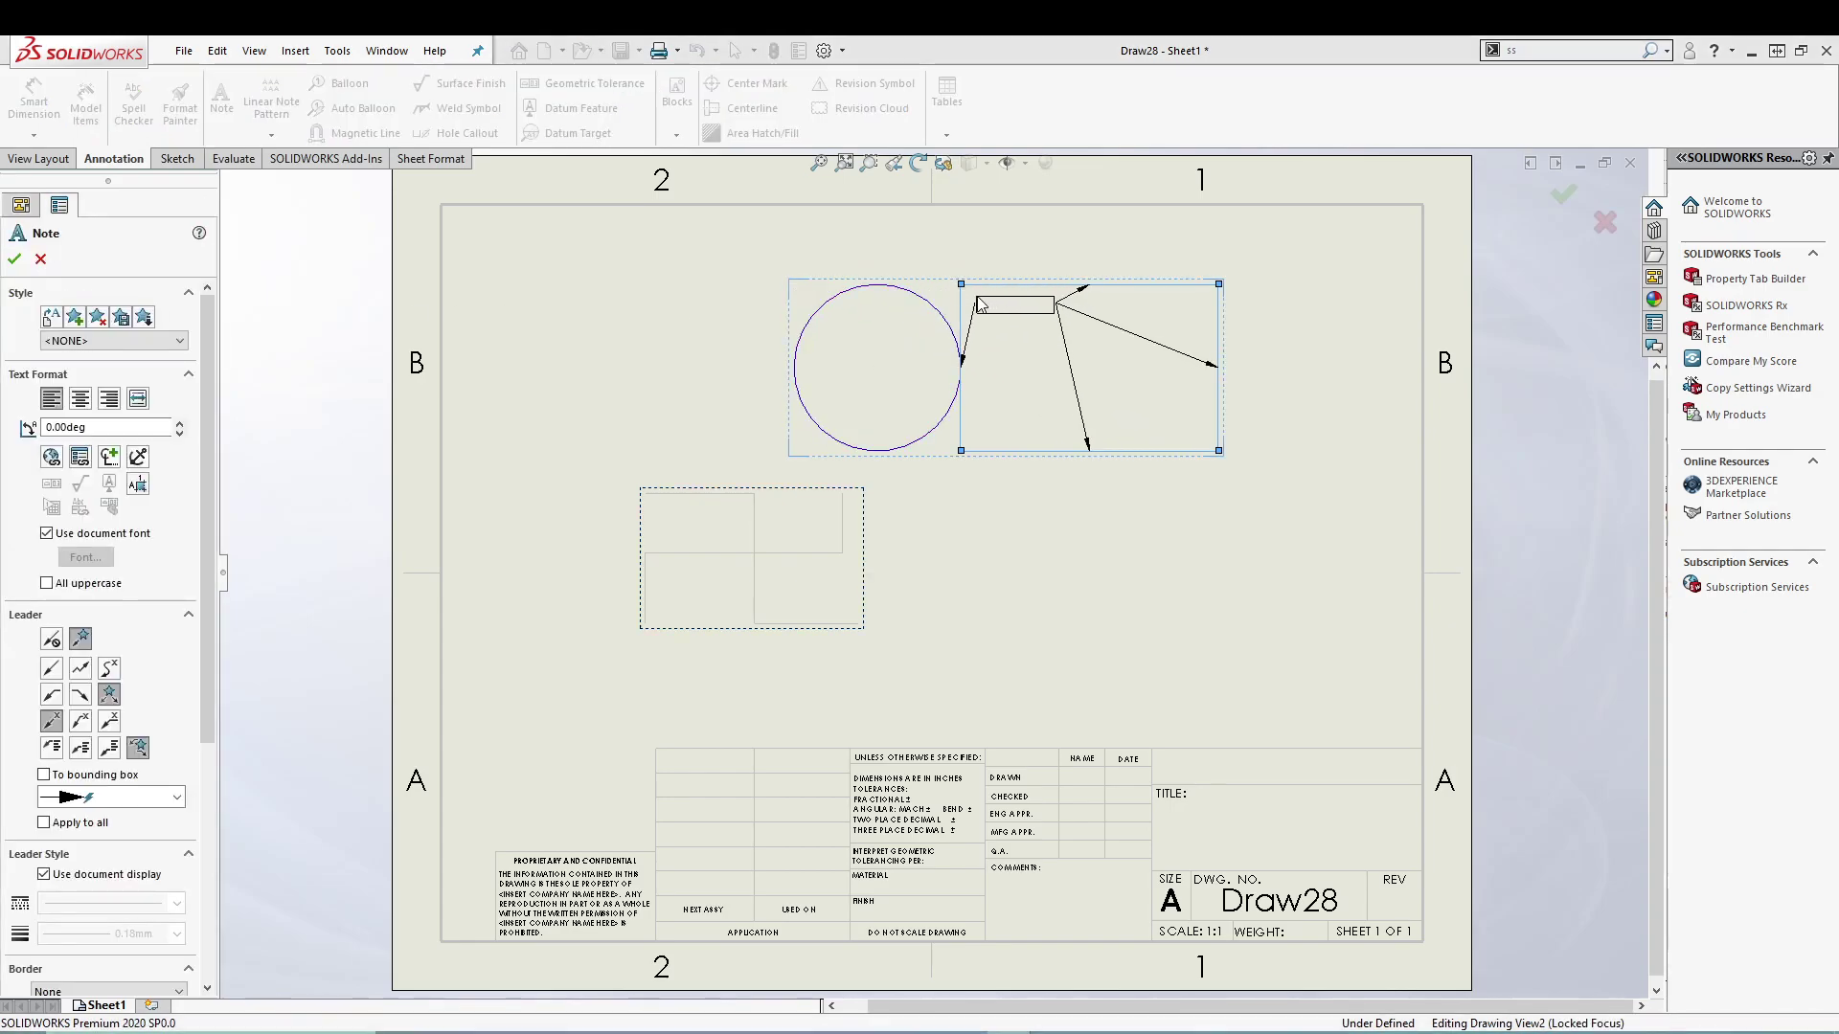
Step: Add a 'NOTES' note inside the rectangle and a second 'NOTES' note left of the circle
left_click(979, 304)
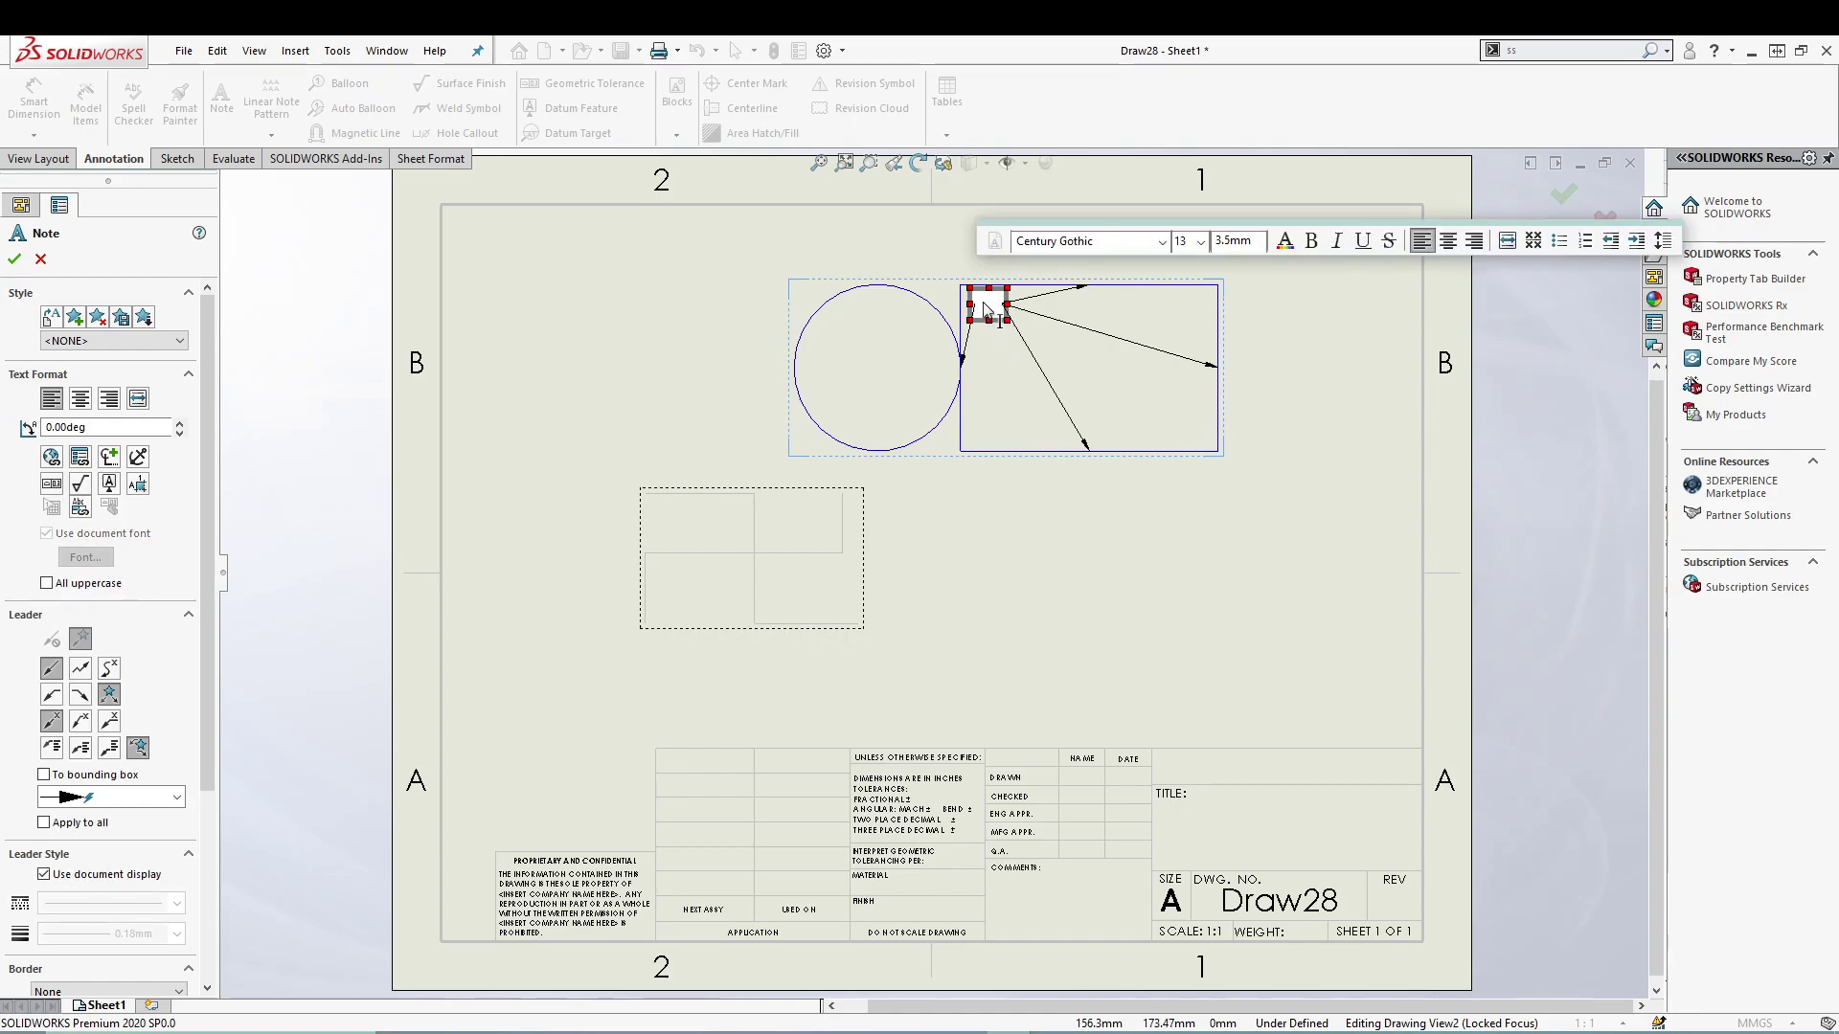
type("NOTES")
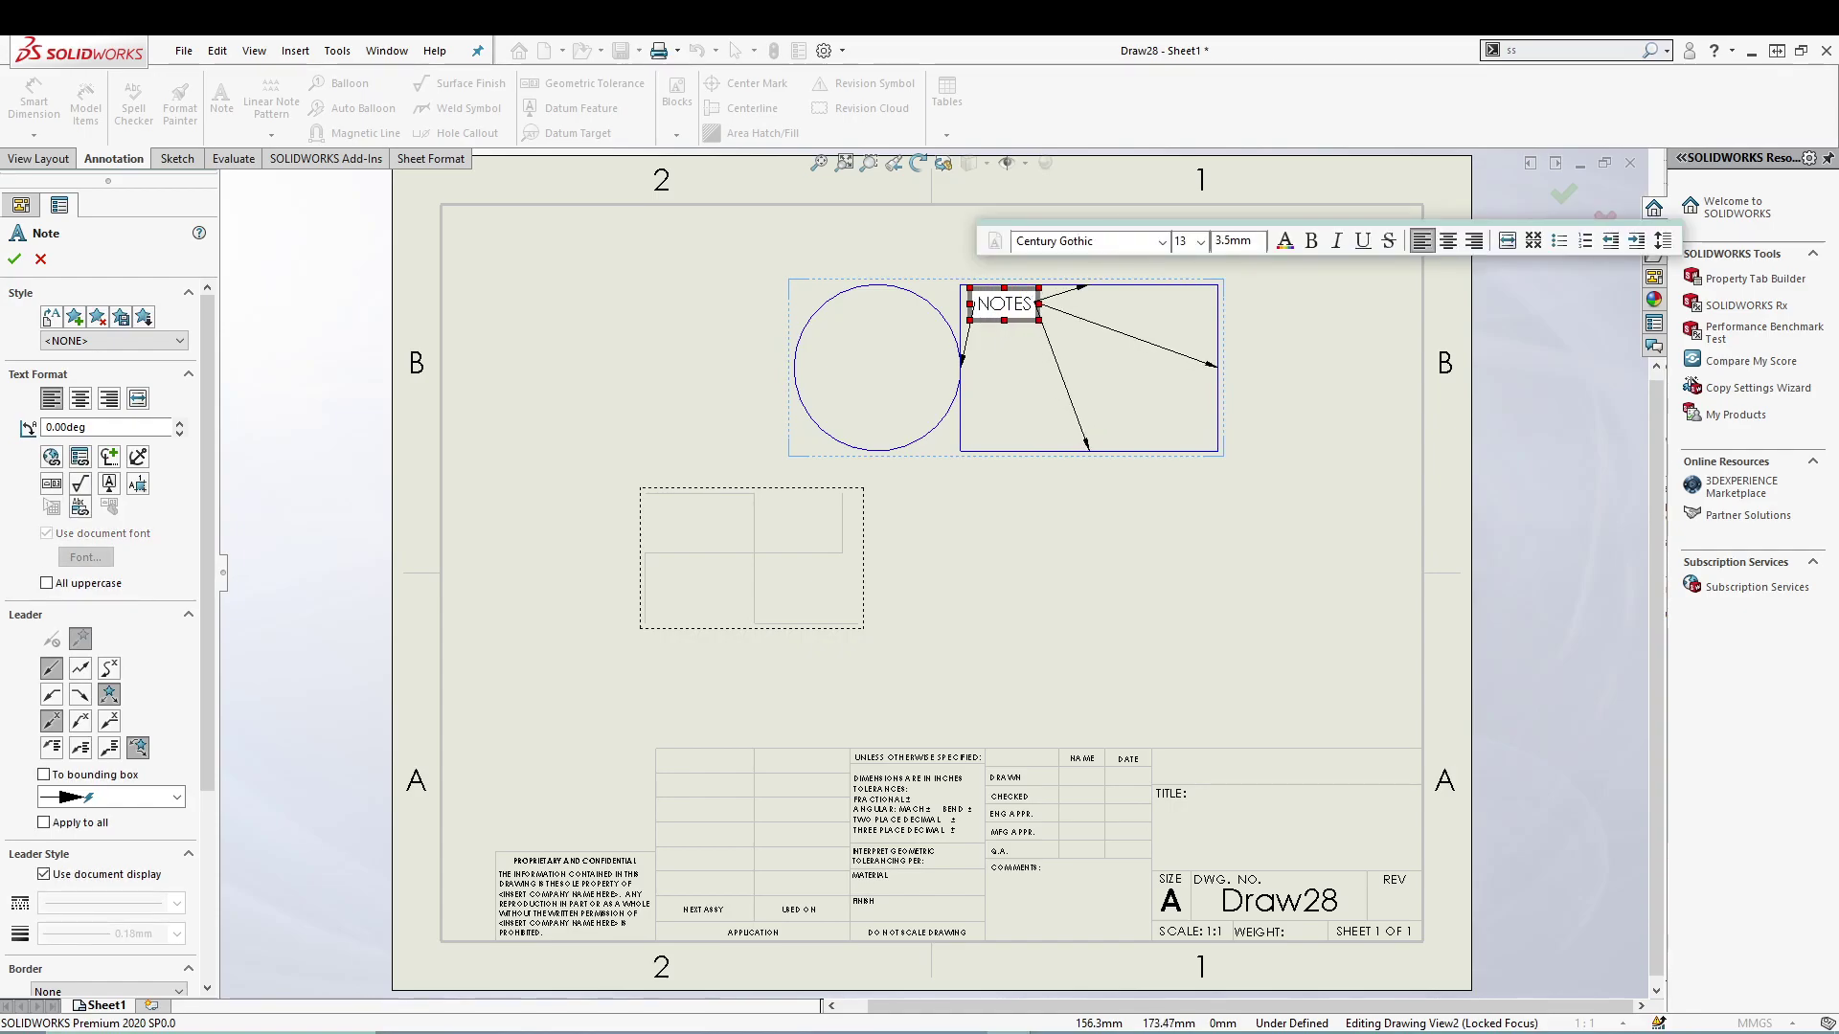
left_click(1030, 375)
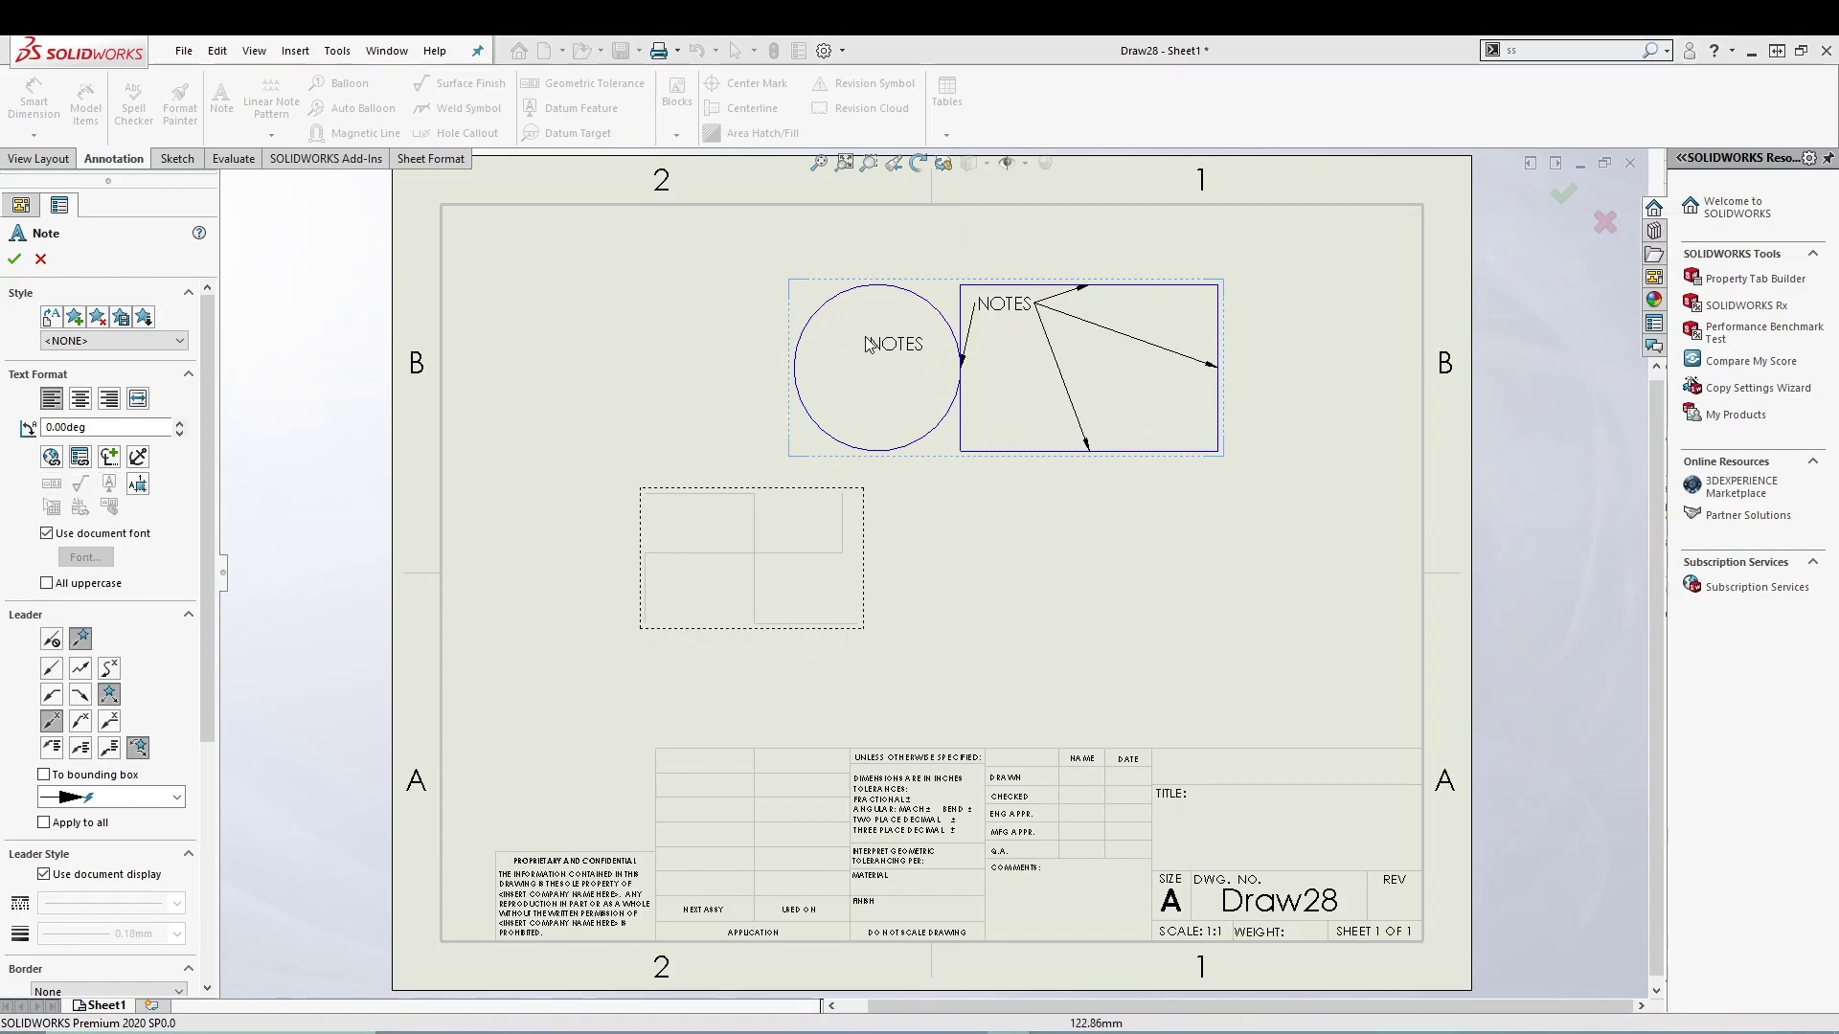
left_click(737, 354)
key("Escape")
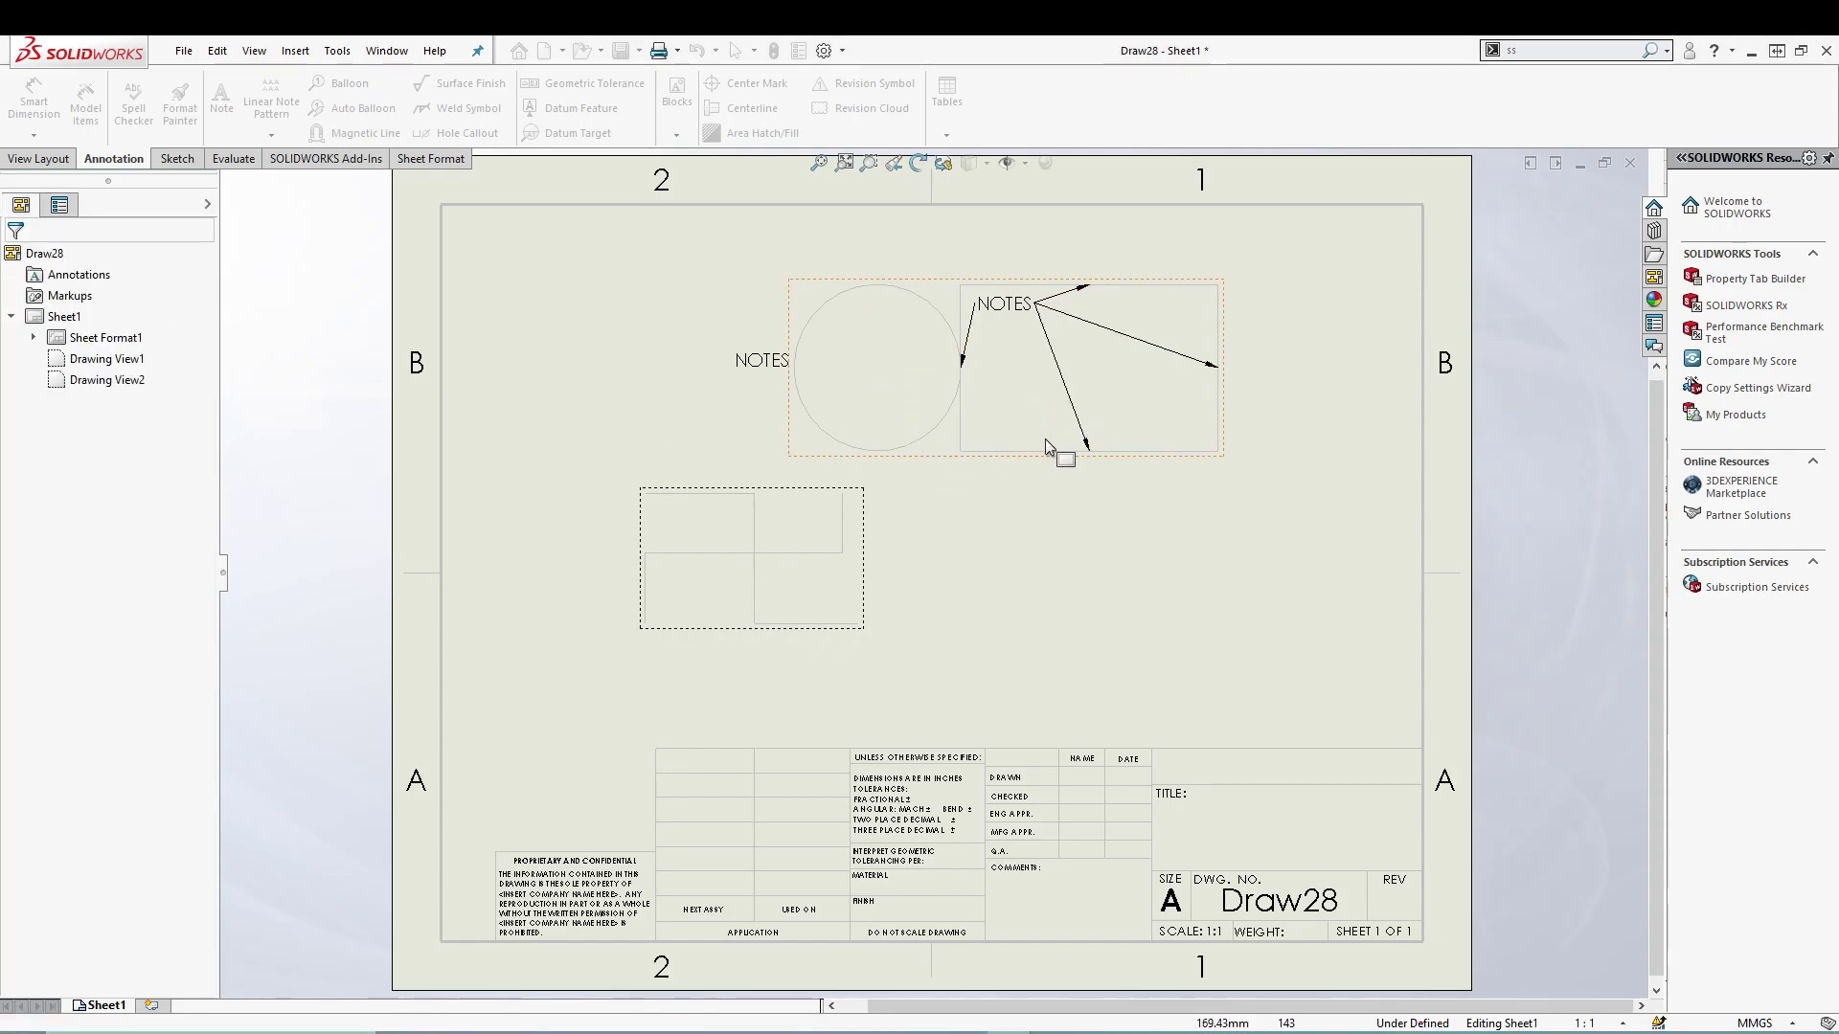
Step: Drag Drawing View2 to the sheet's lower right, just above the title block
mouse_move(1077, 469)
left_mouse_down()
mouse_move(1152, 763)
mouse_move(1214, 559)
mouse_move(1196, 490)
mouse_move(1187, 579)
left_mouse_up()
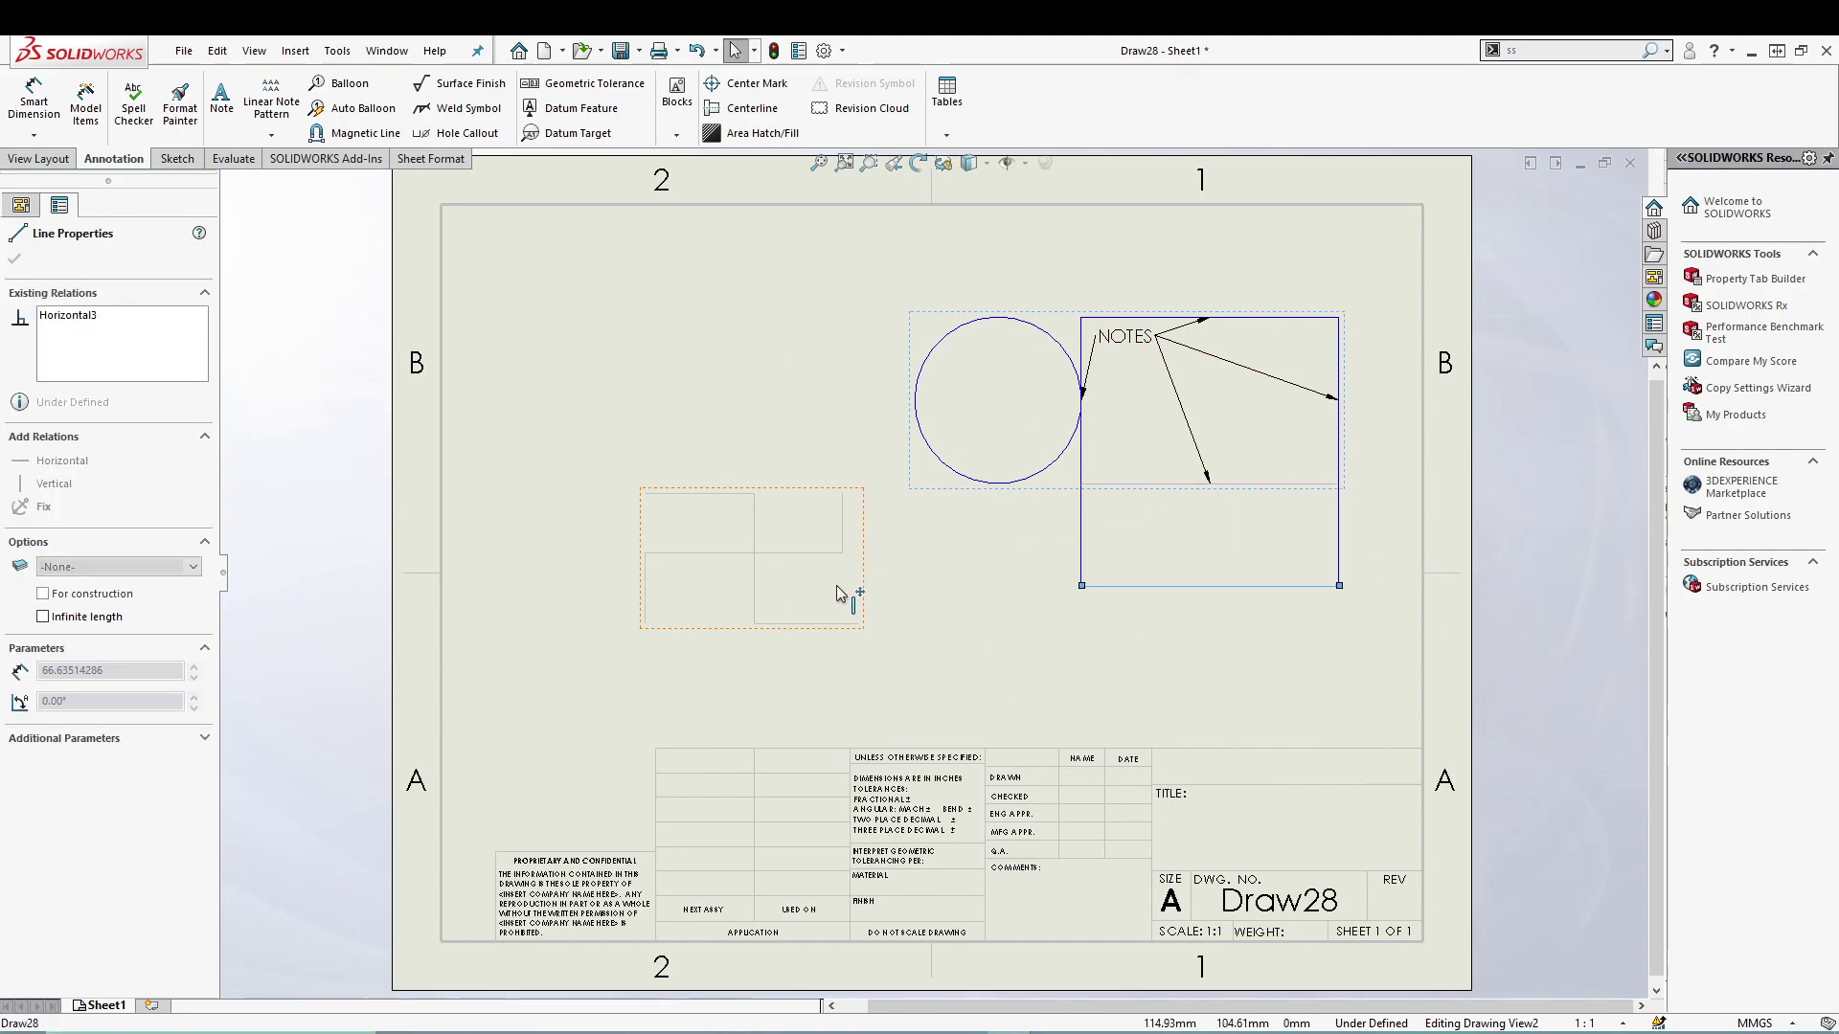
left_click(1176, 567)
left_click(1181, 534)
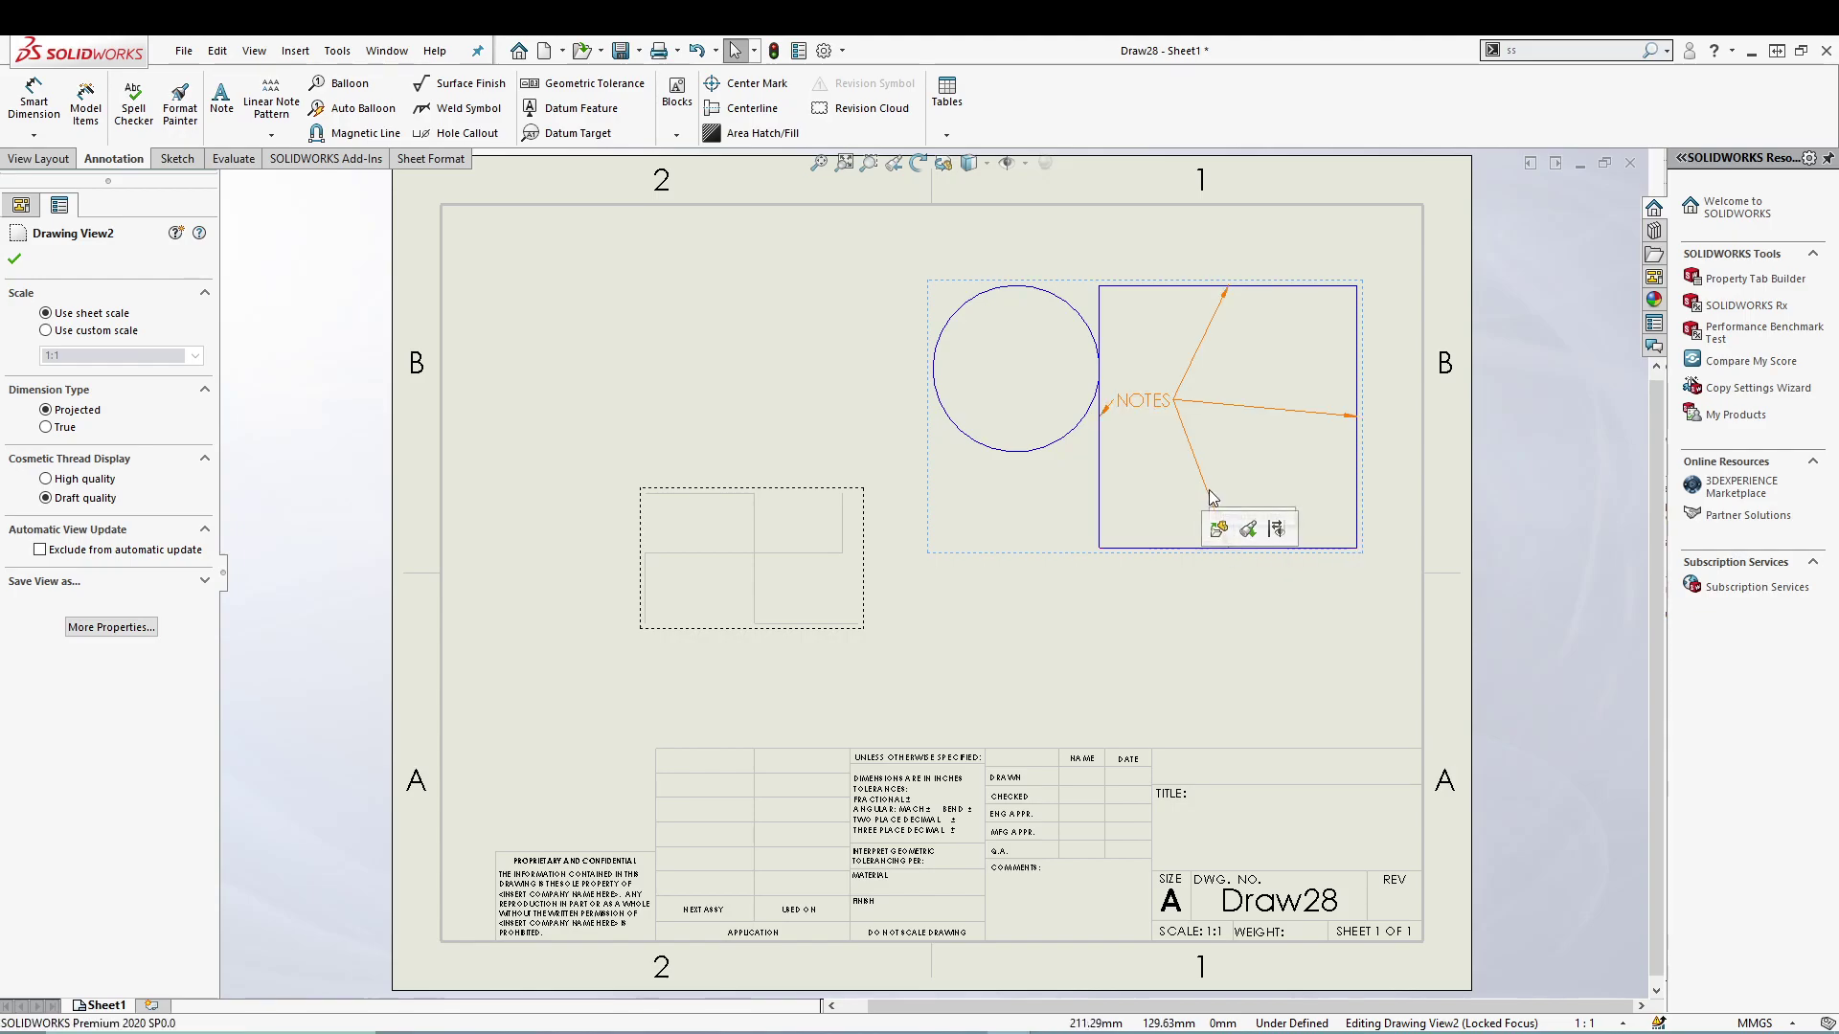
mouse_move(1029, 563)
left_mouse_down()
mouse_move(1025, 490)
mouse_move(629, 546)
mouse_move(1075, 550)
mouse_move(1034, 706)
mouse_move(1005, 709)
left_mouse_up()
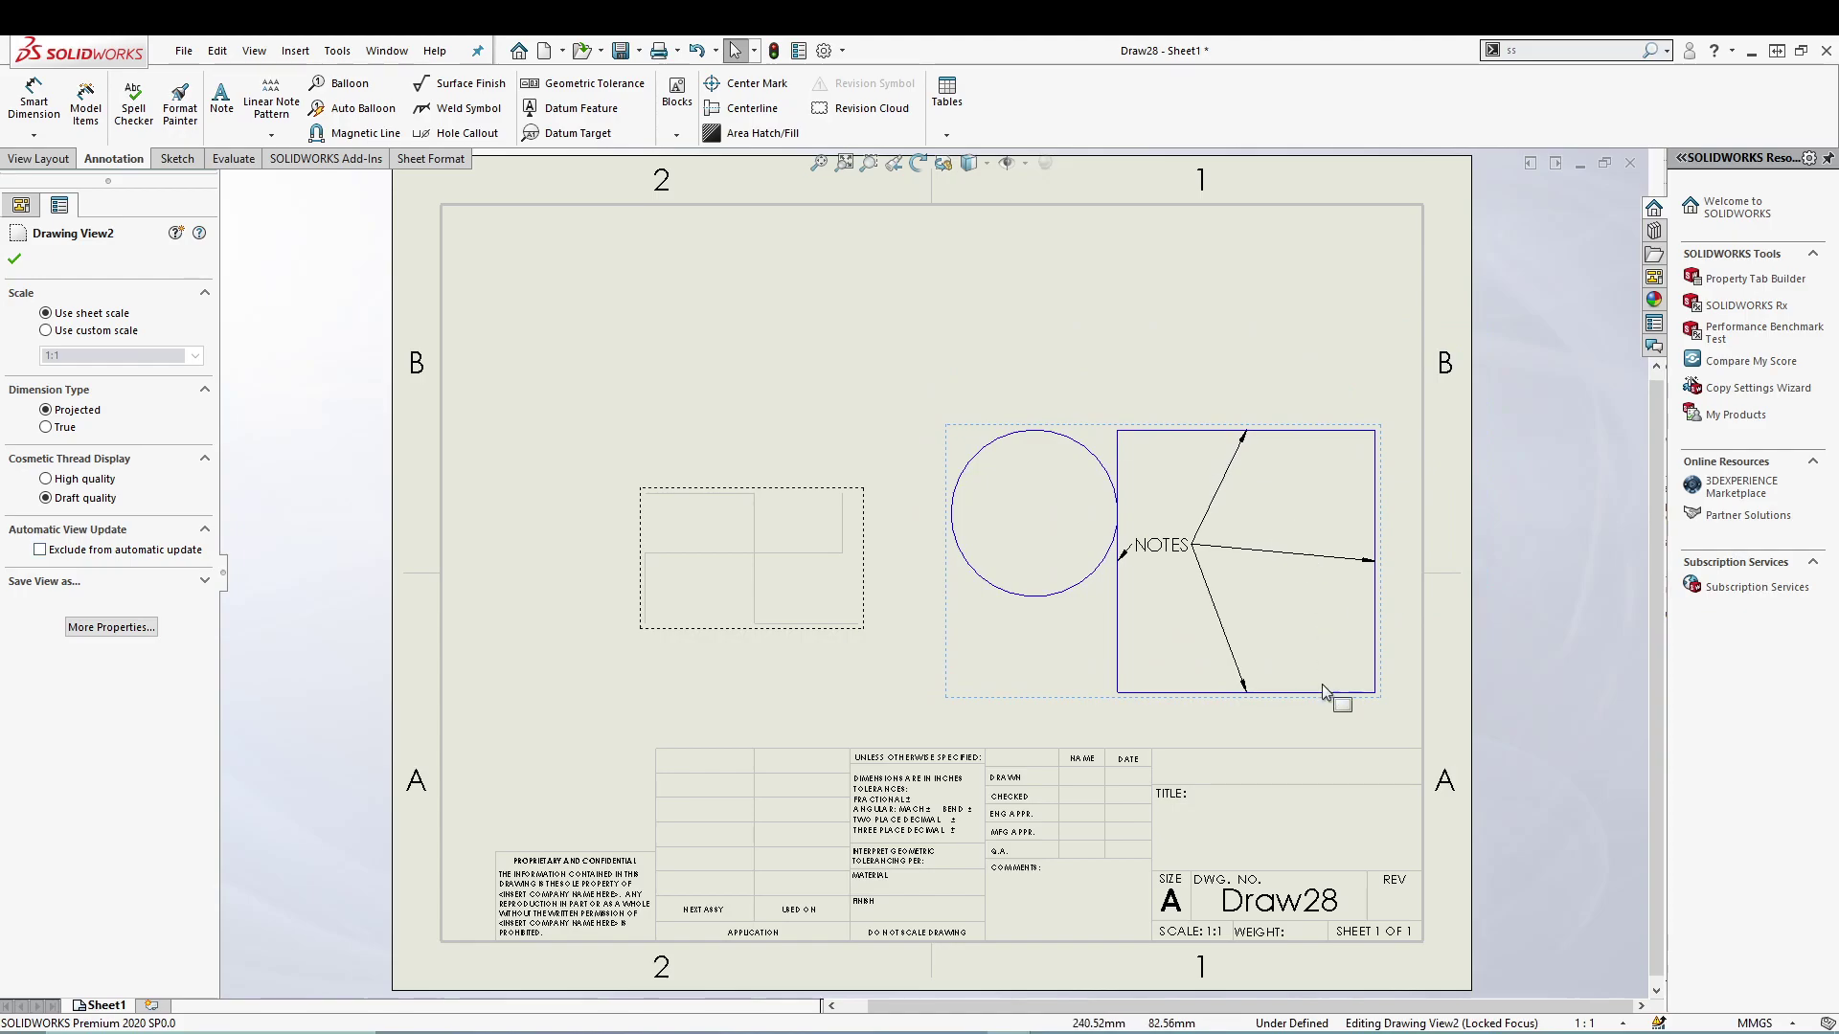
left_click(15, 258)
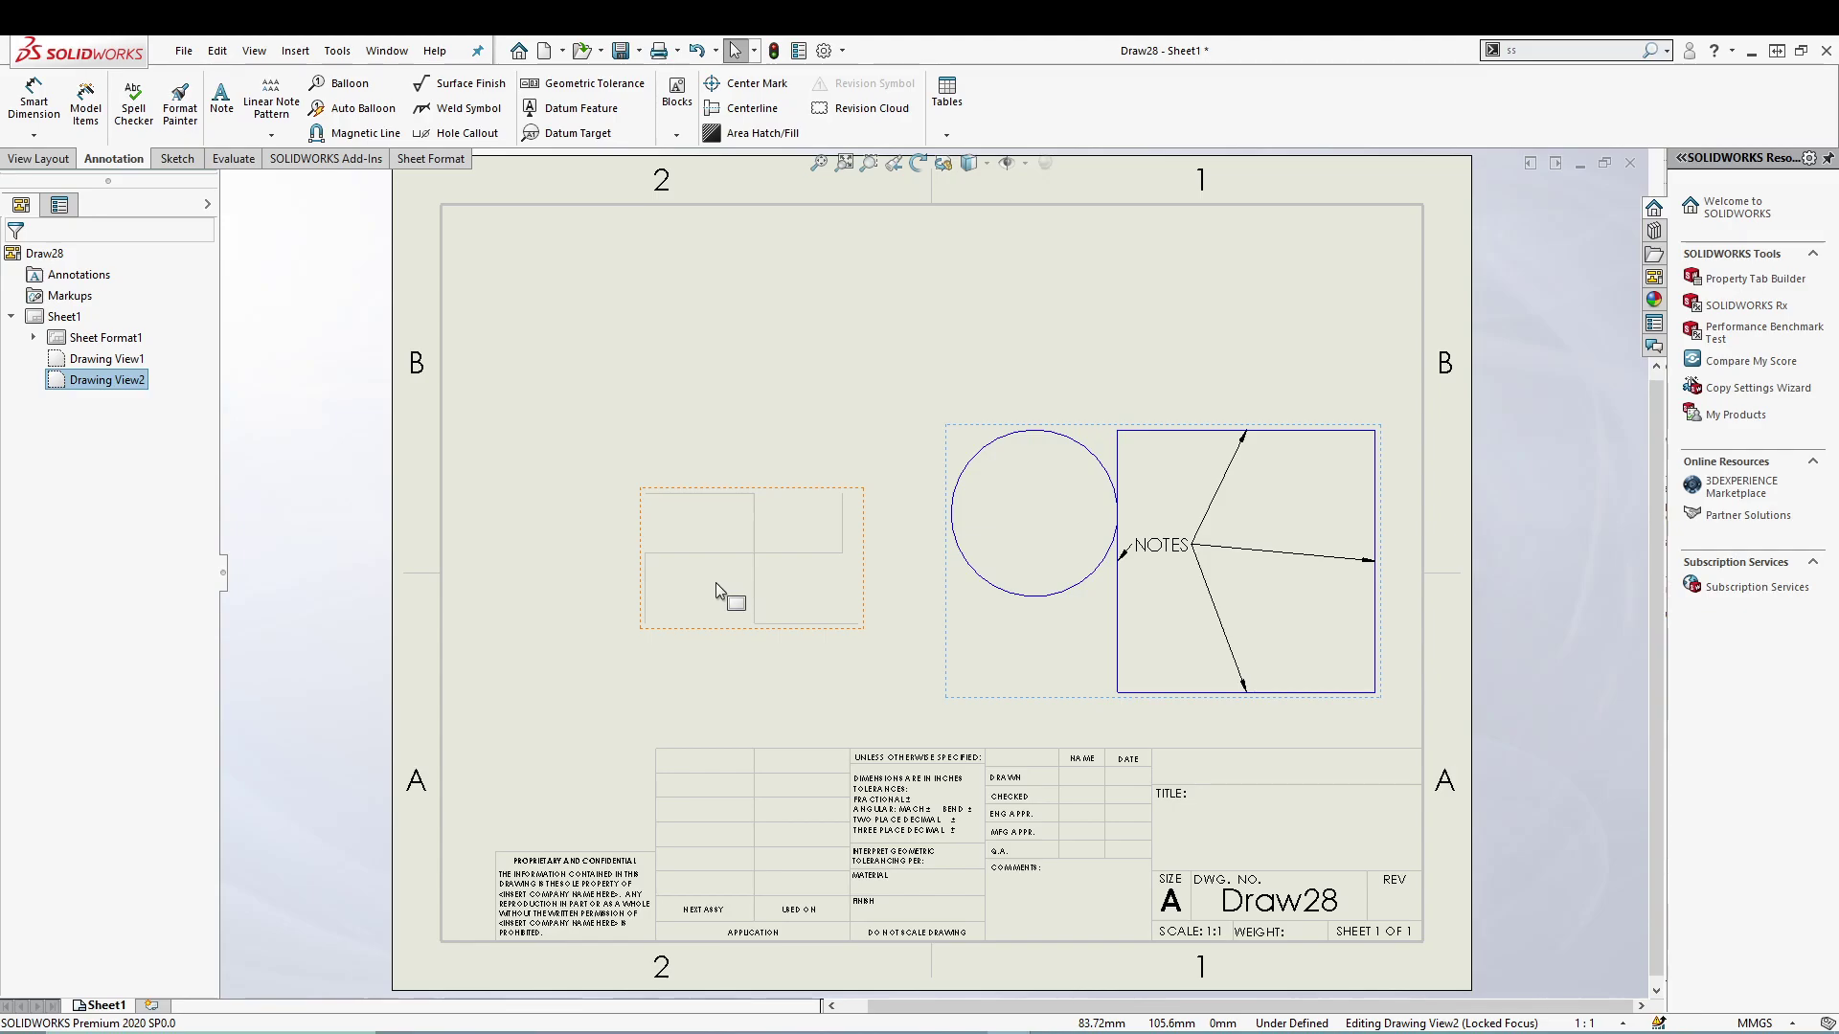
Step: Drag the logo view up and slightly right to sit level with Drawing View2
mouse_move(743, 631)
left_mouse_down()
mouse_move(542, 739)
mouse_move(542, 822)
mouse_move(591, 821)
mouse_move(771, 595)
left_mouse_up()
left_click(623, 675)
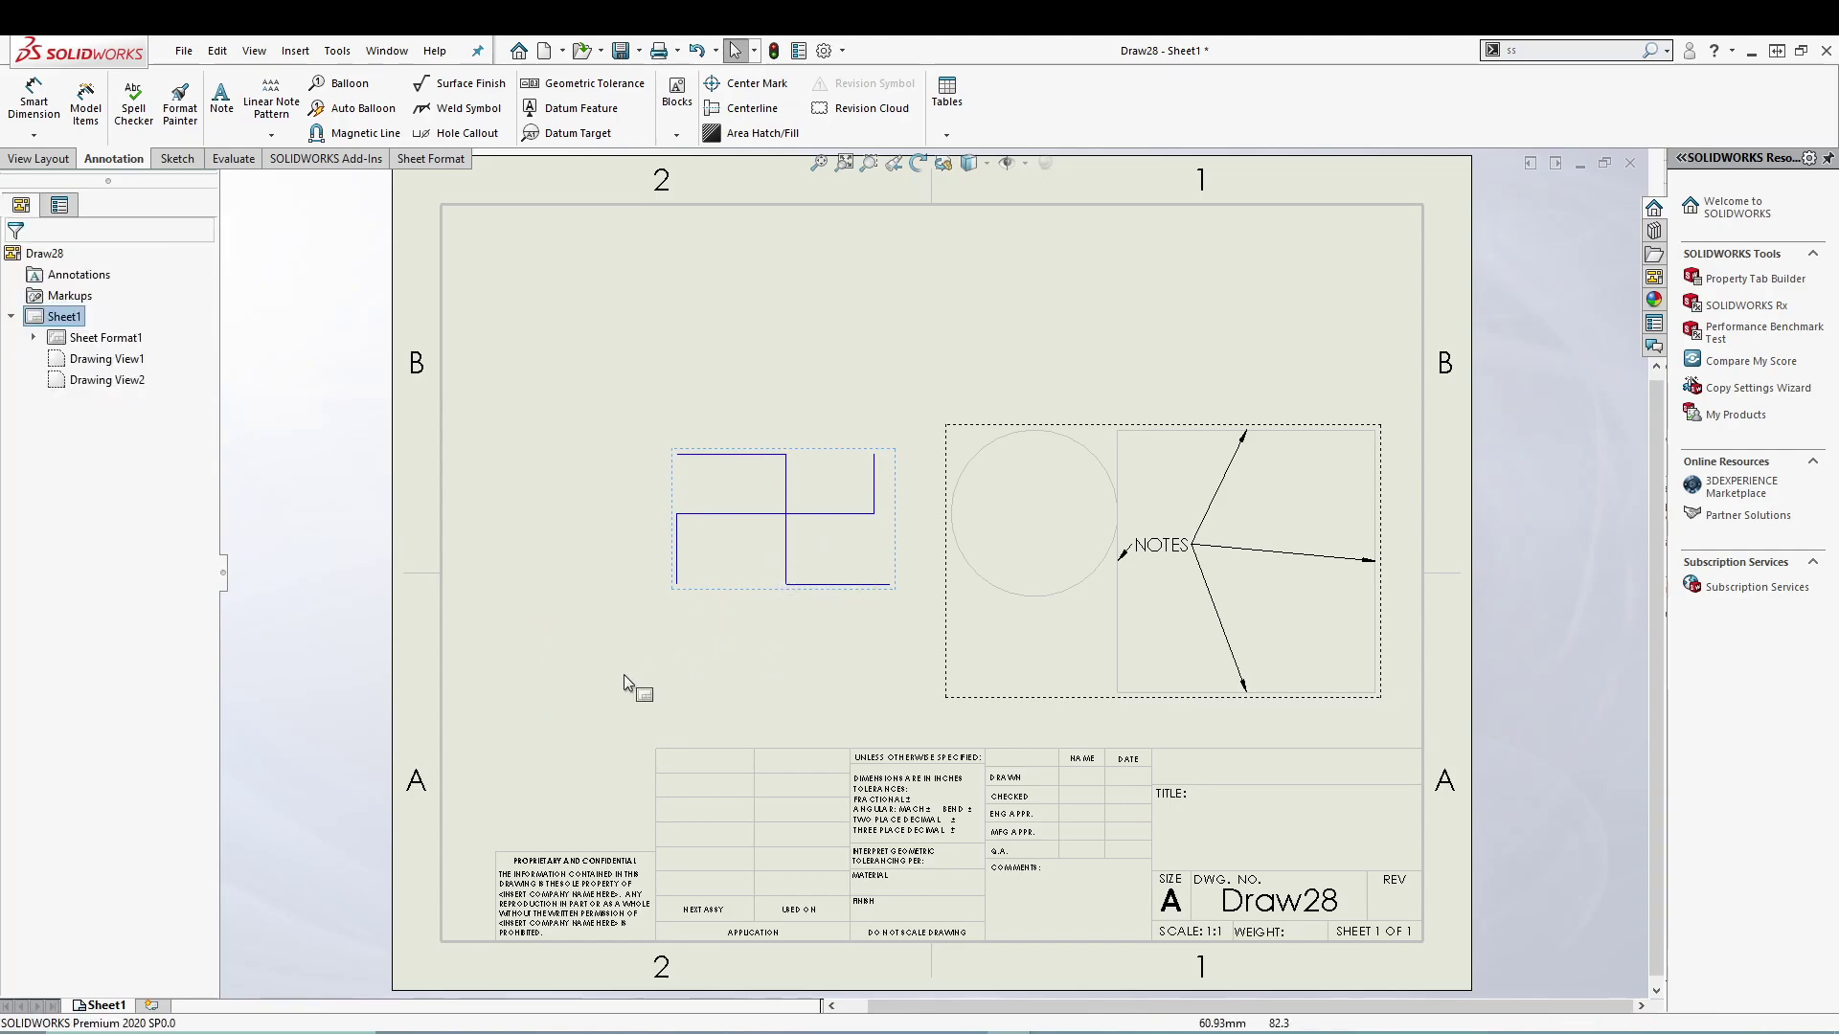